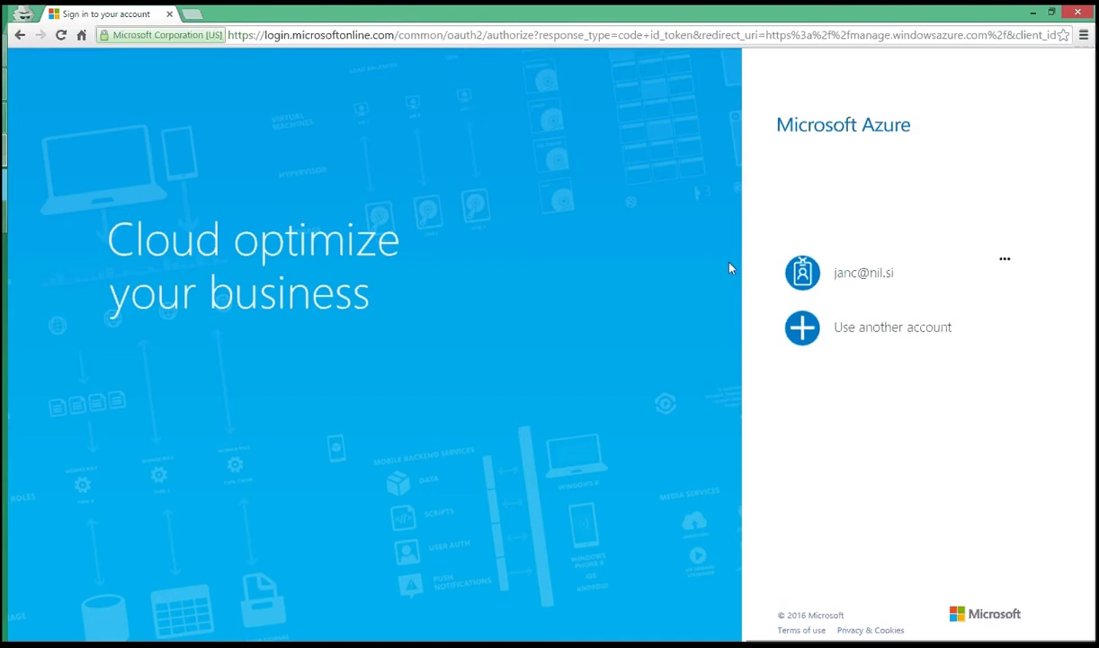
# - Sign in to Microsoft Azure with the saved work account and open the list of StorSimple services
pyautogui.click(807, 283)
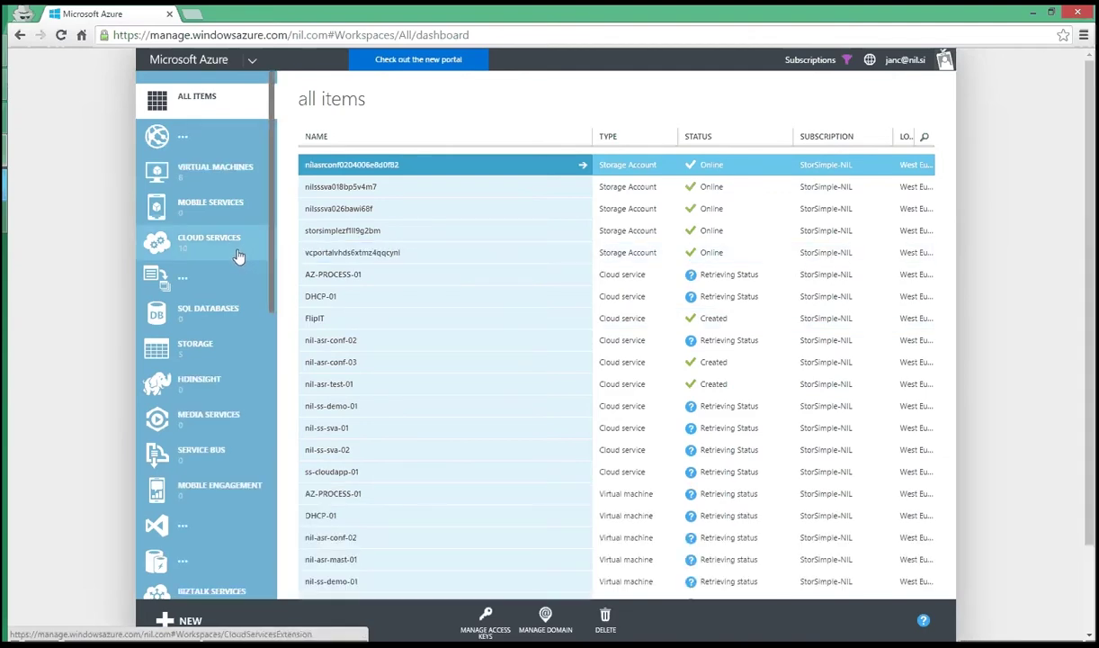
pyautogui.scroll(-5, 231, 257)
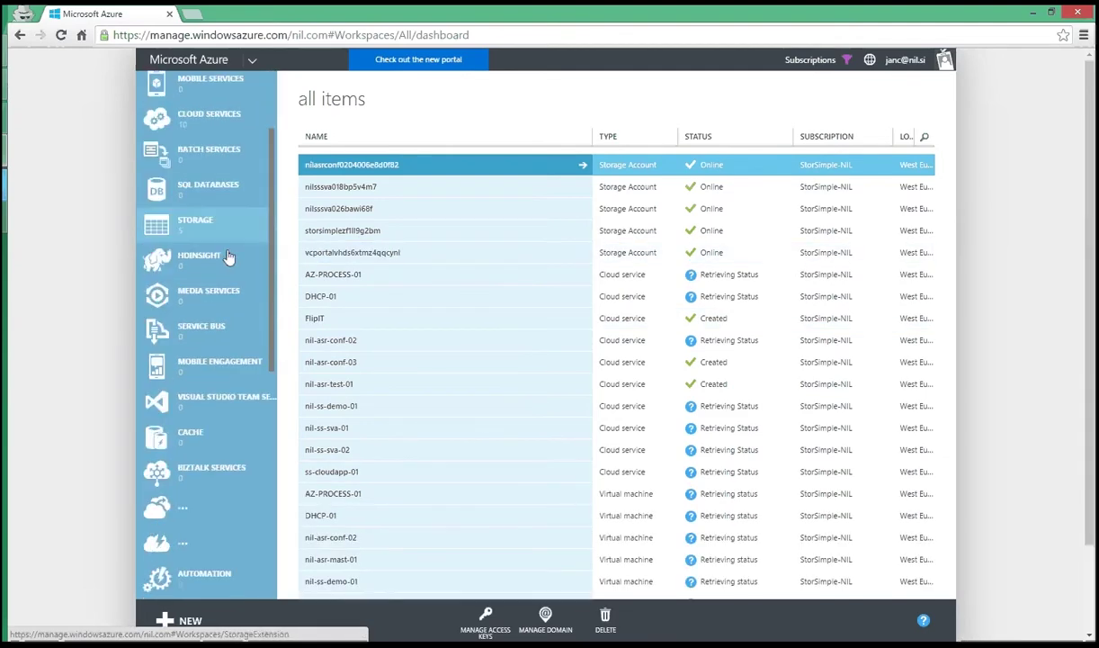
pyautogui.scroll(-7, 227, 259)
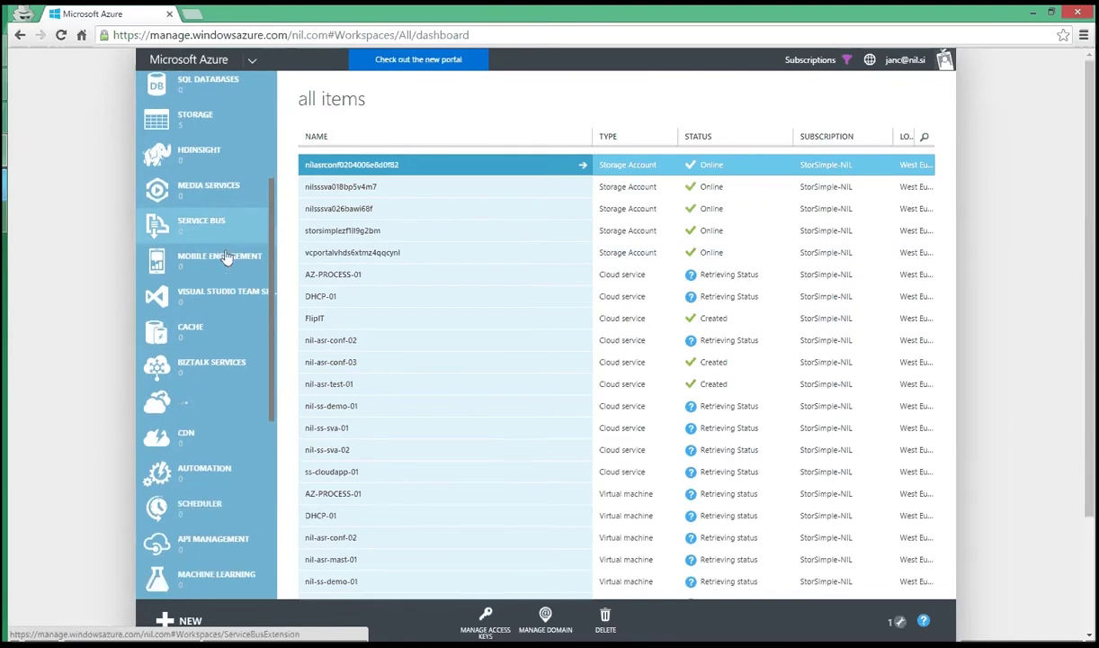
pyautogui.scroll(-5, 228, 270)
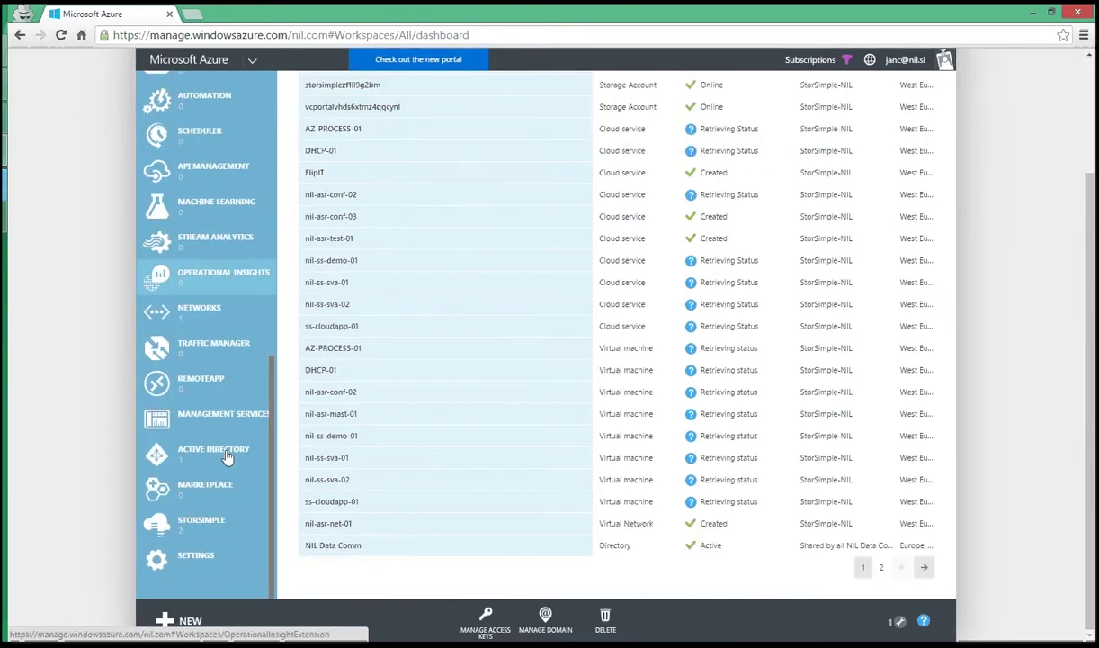
pyautogui.click(207, 528)
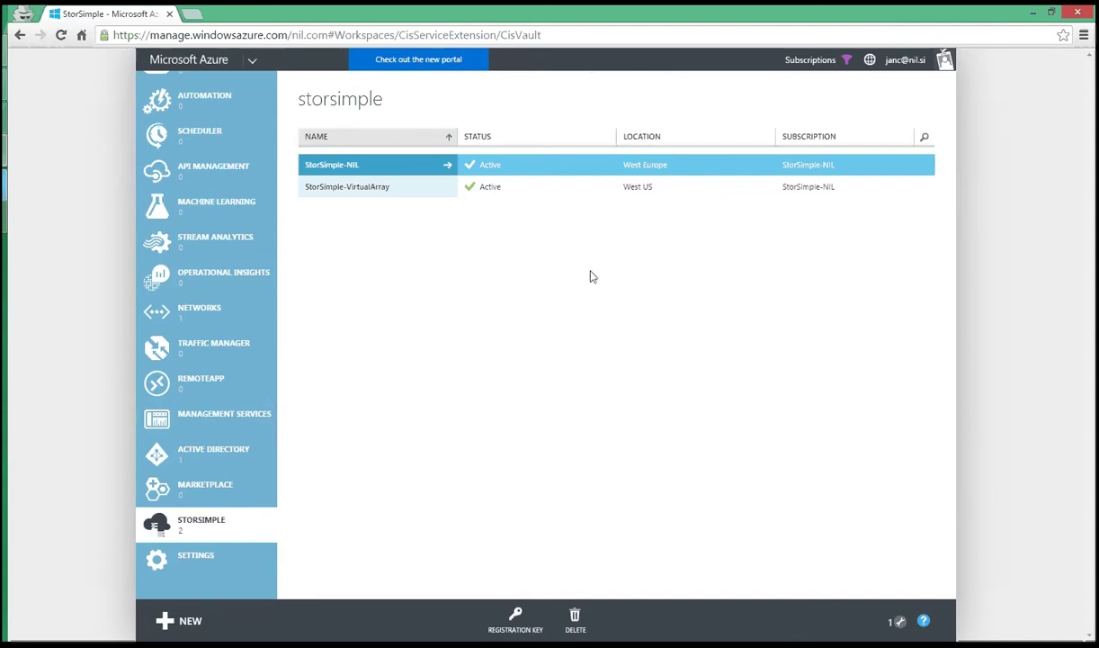
# - Compare the two StorSimple services in the list and open the StorSimple-NIL manager
pyautogui.click(368, 183)
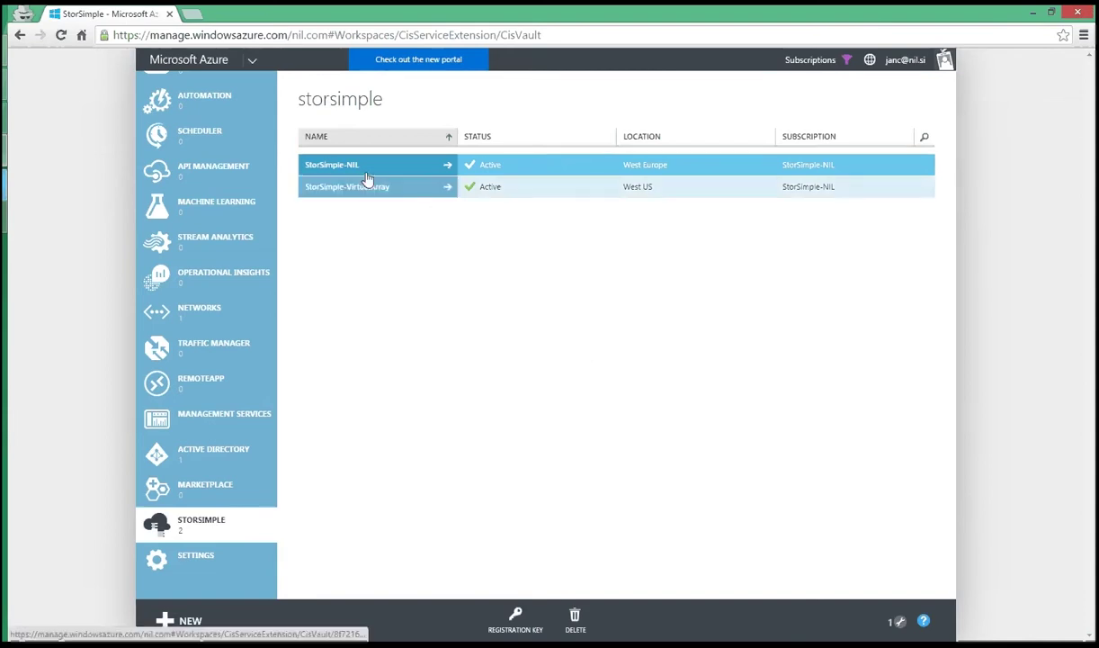
pyautogui.click(527, 171)
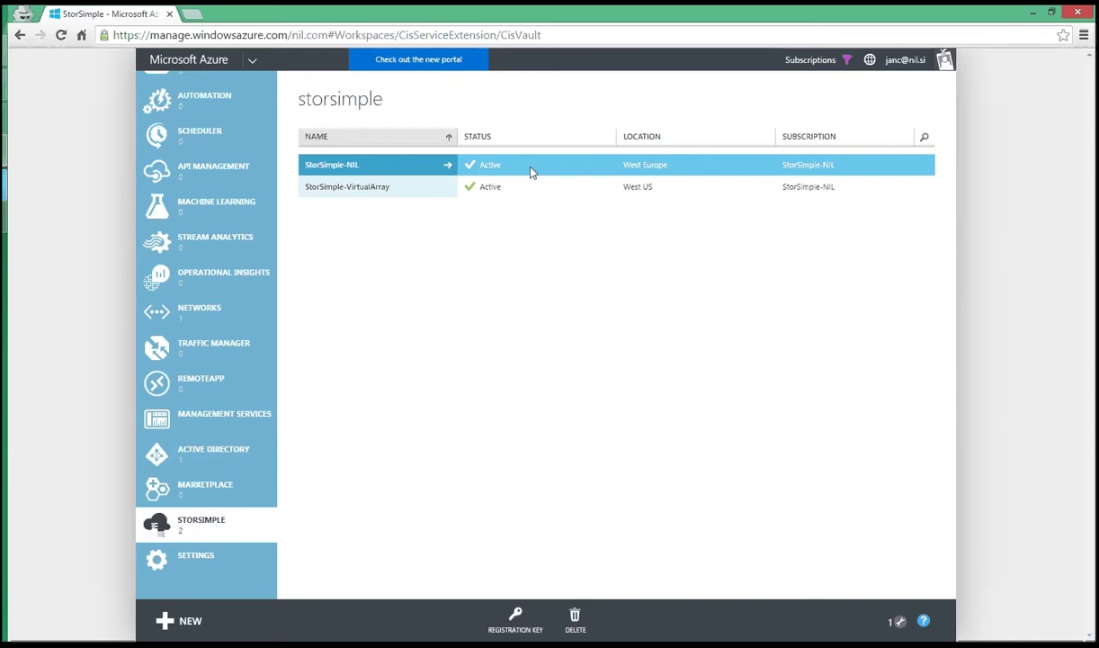
pyautogui.click(544, 189)
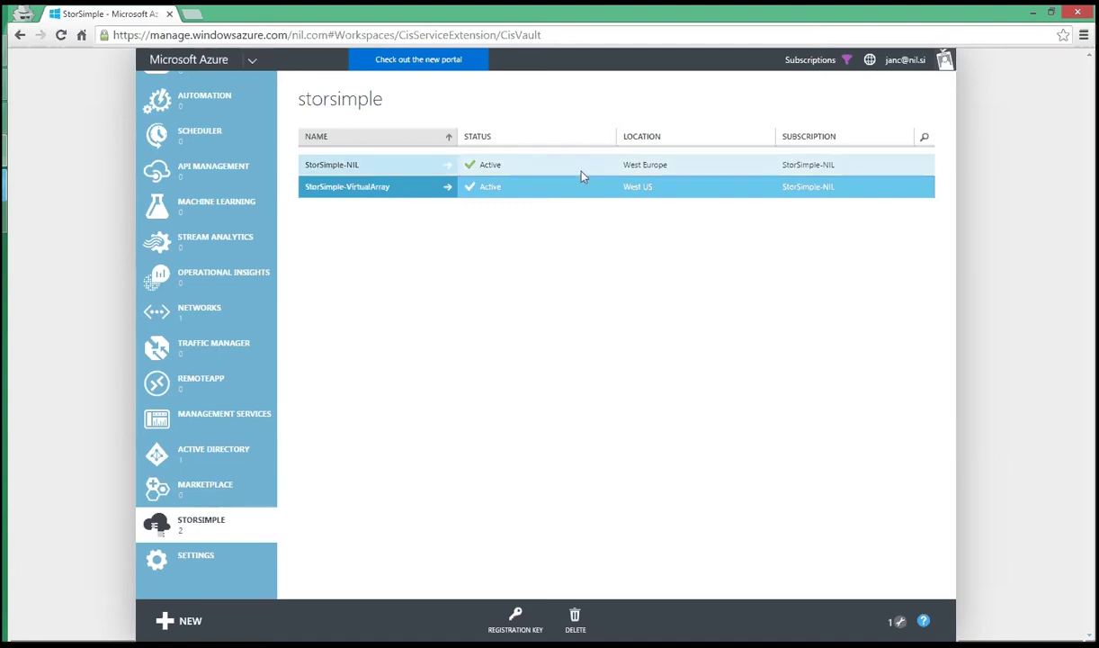
pyautogui.click(557, 167)
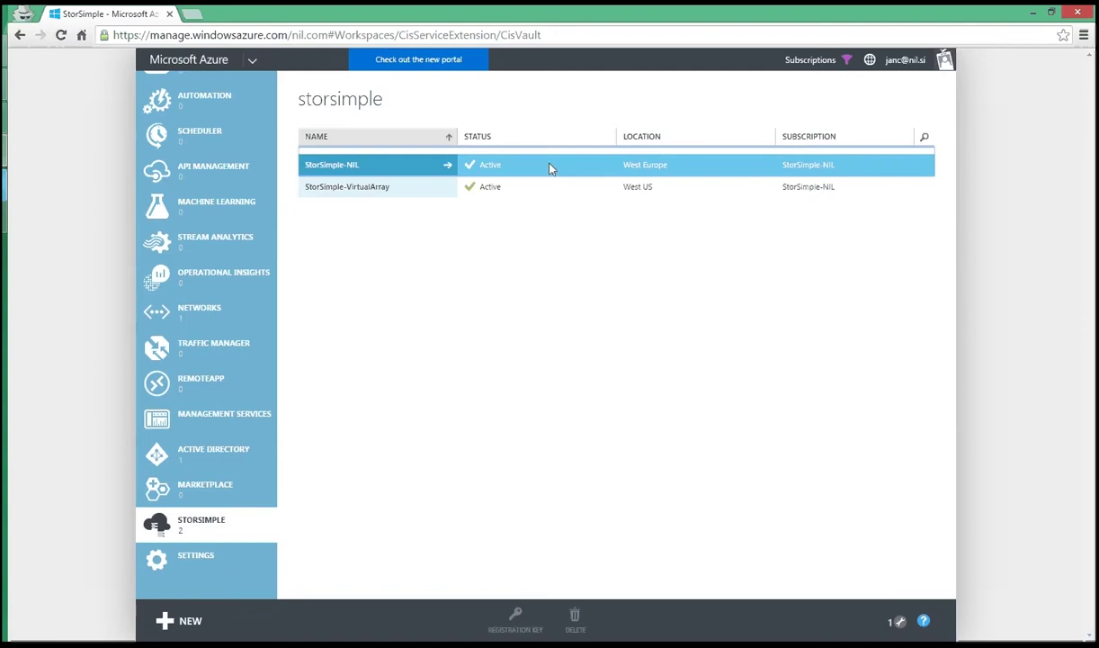
pyautogui.click(449, 168)
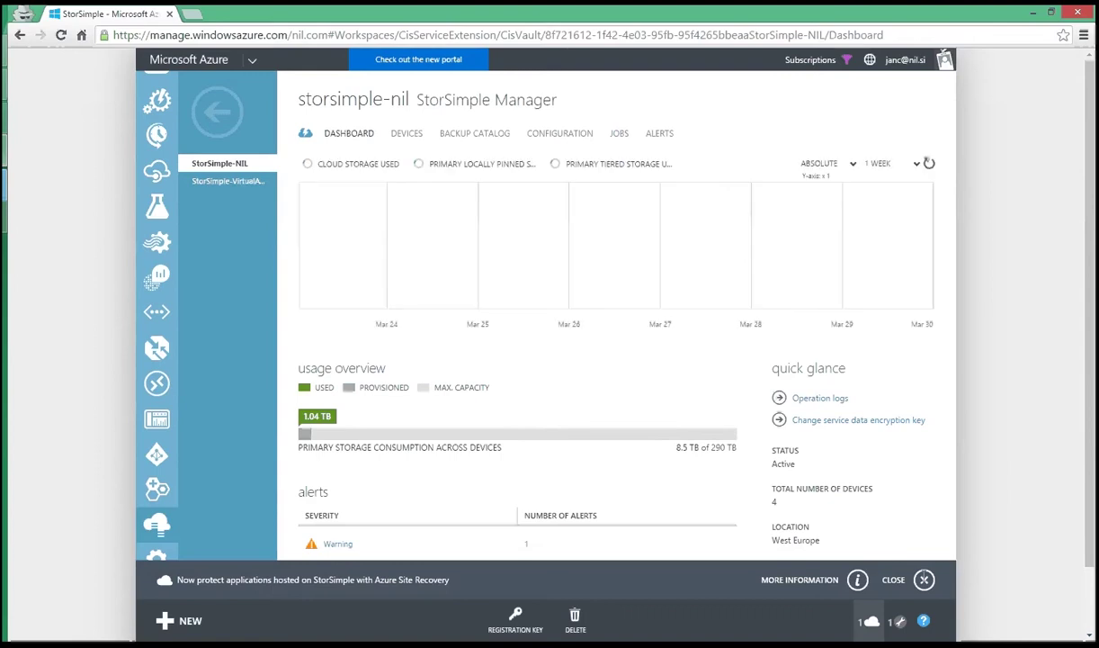
# - Dismiss the Azure Site Recovery notification and review the StorSimple-NIL dashboard's usage, alerts, jobs and quick glance details
pyautogui.click(923, 579)
pyautogui.scroll(-2, 891, 252)
pyautogui.scroll(2, 890, 251)
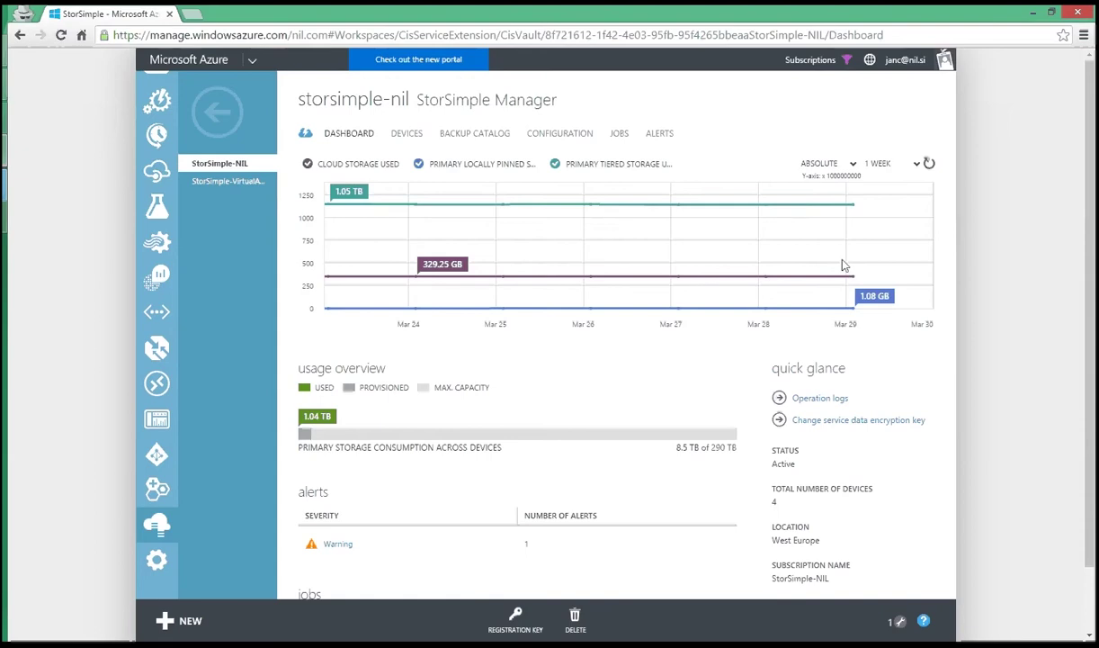
pyautogui.scroll(-1, 843, 266)
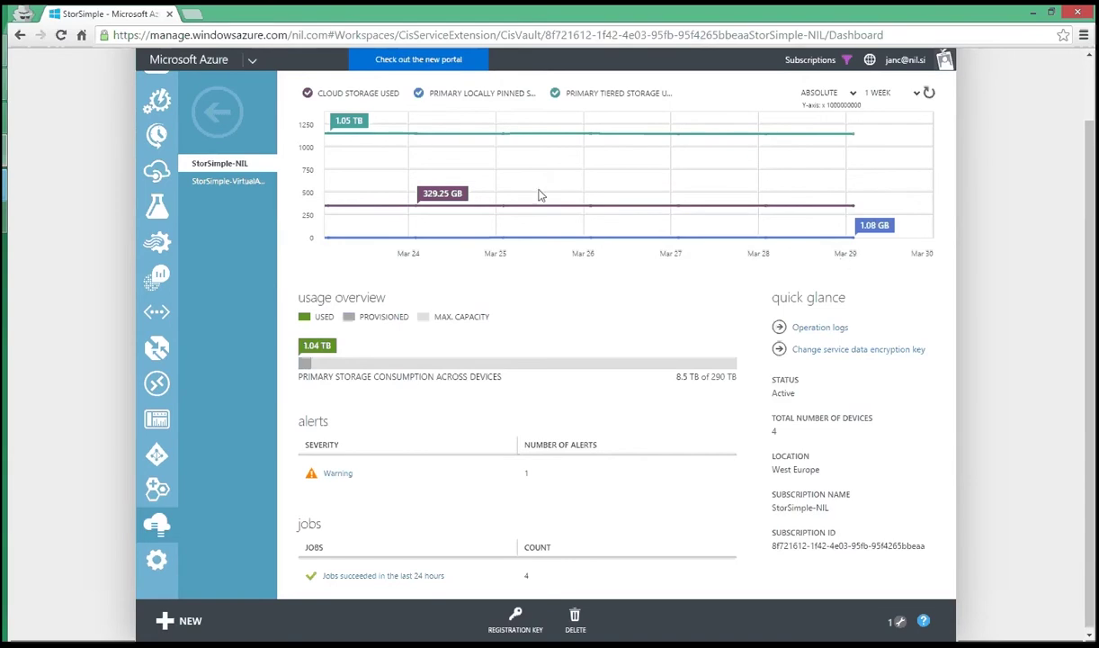
pyautogui.scroll(1, 427, 180)
# - Open the StorSimple-NIL device list and go through its devices, ending with SSA-8100 selected
pyautogui.click(407, 133)
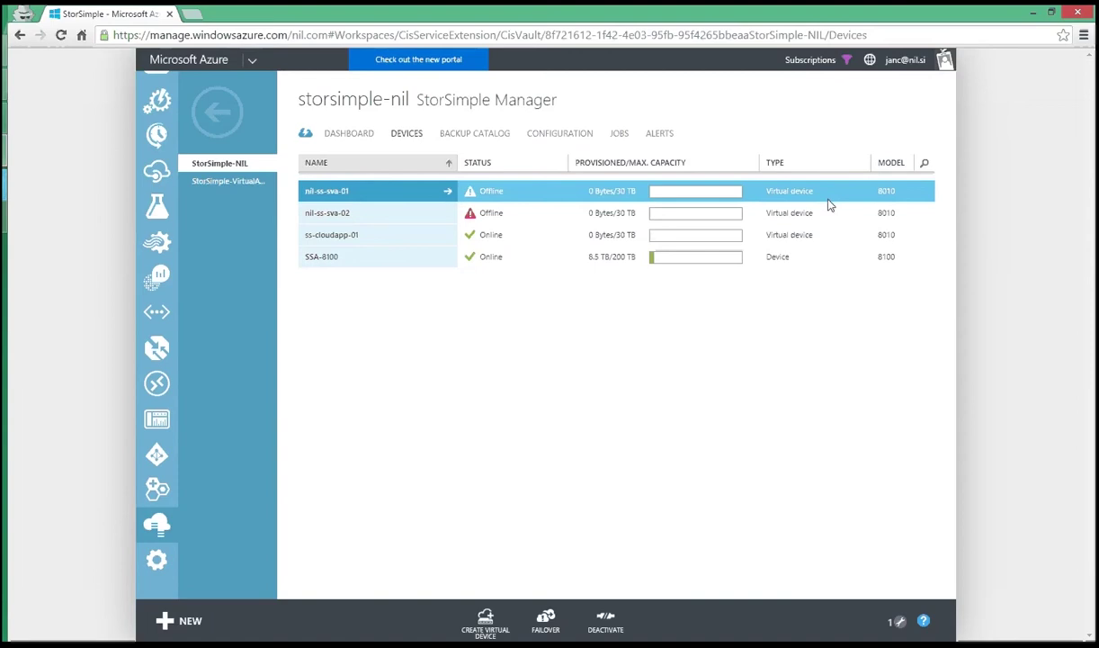
pyautogui.press('Down')
pyautogui.press('Down')
pyautogui.press('Up')
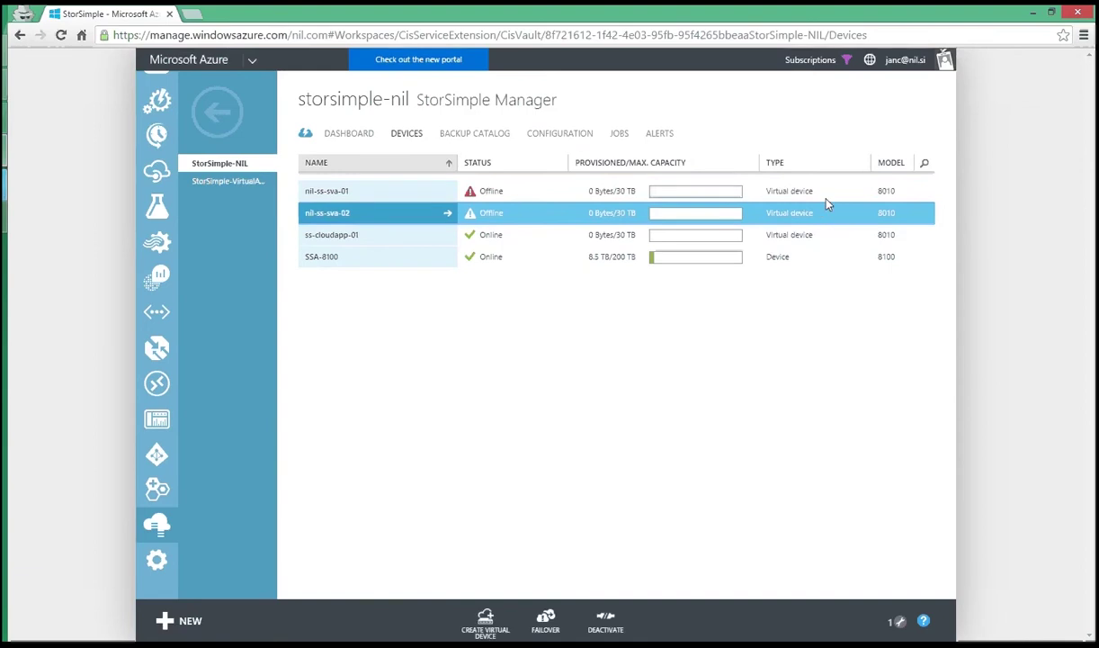
pyautogui.click(825, 192)
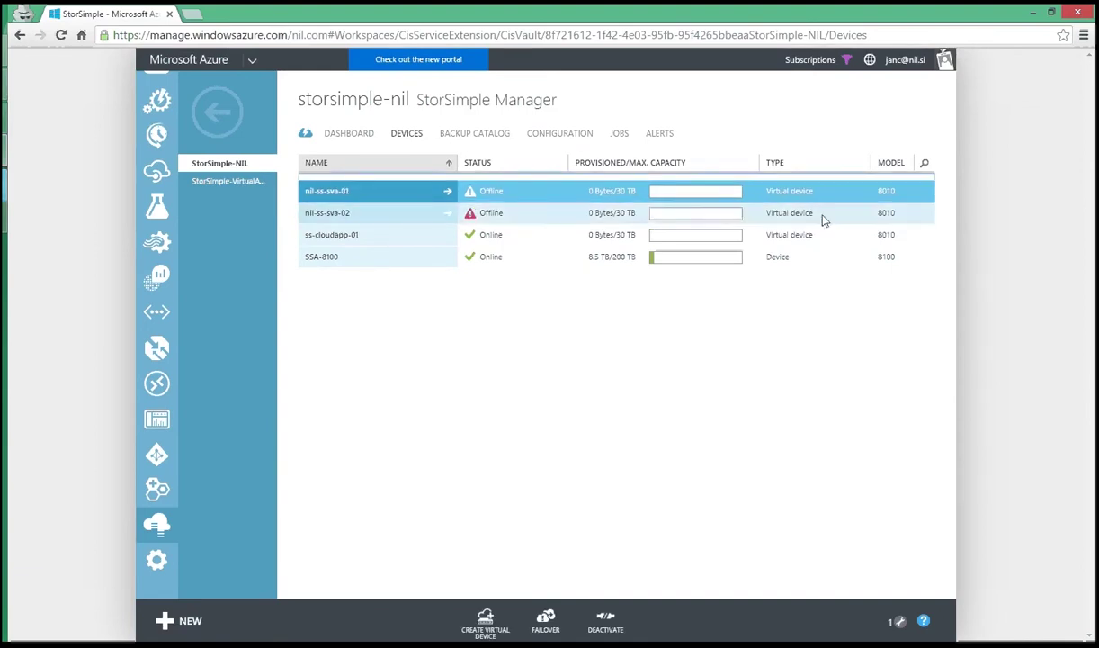
pyautogui.click(822, 216)
pyautogui.click(817, 237)
pyautogui.click(818, 256)
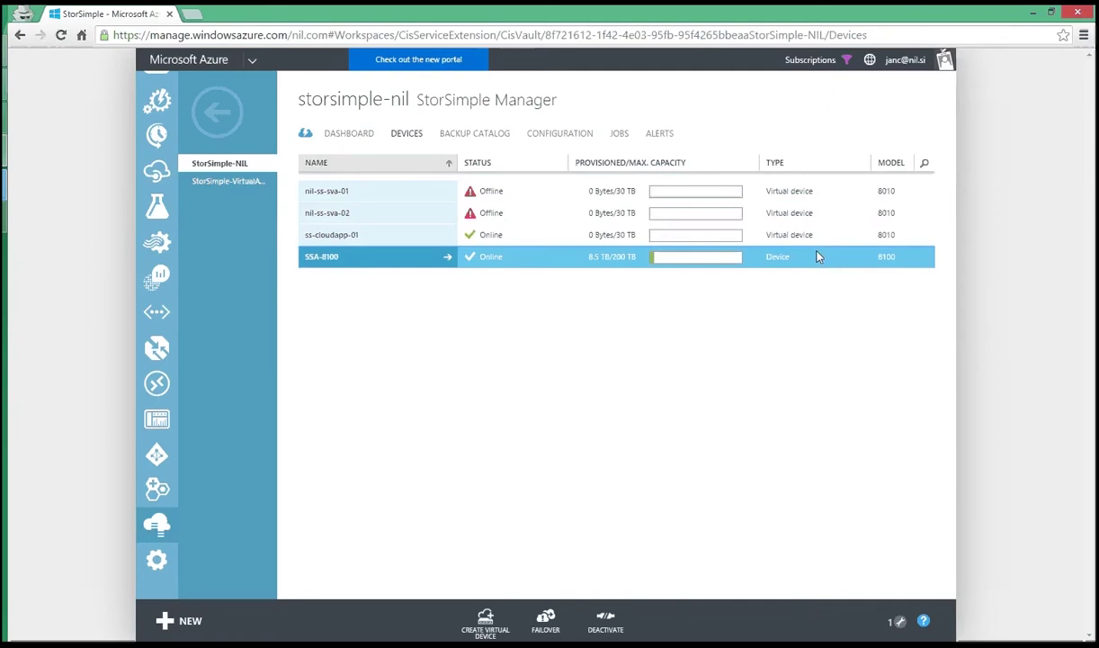
# - Open the SSA-8100 device's dashboard and examine its device software version in the quick glance details
pyautogui.click(446, 259)
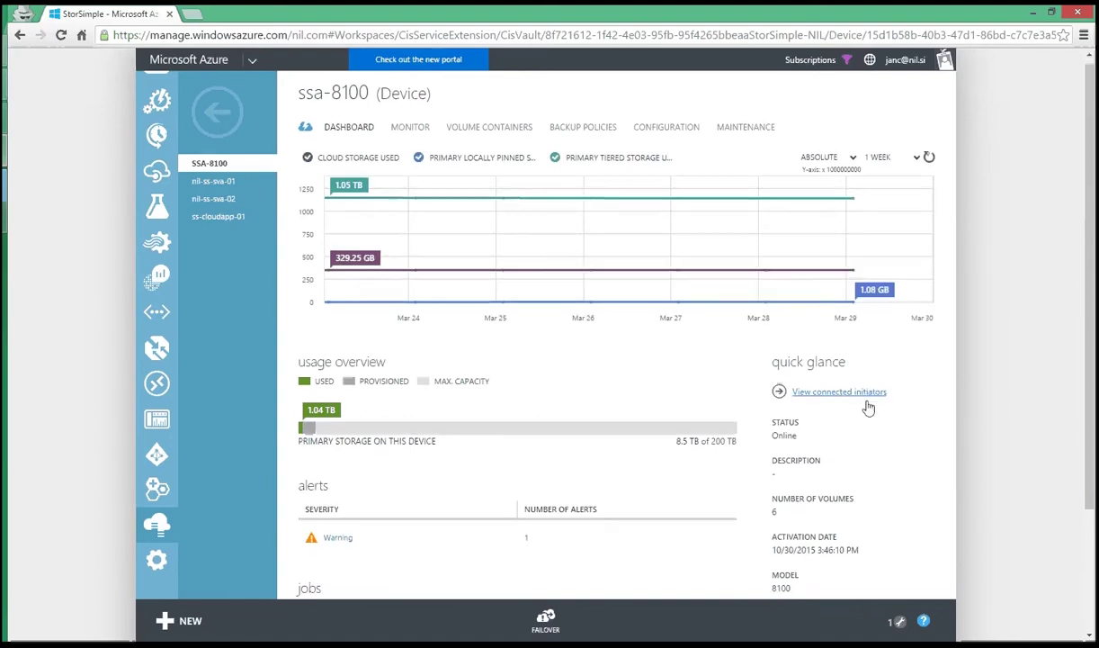
pyautogui.scroll(-2, 865, 404)
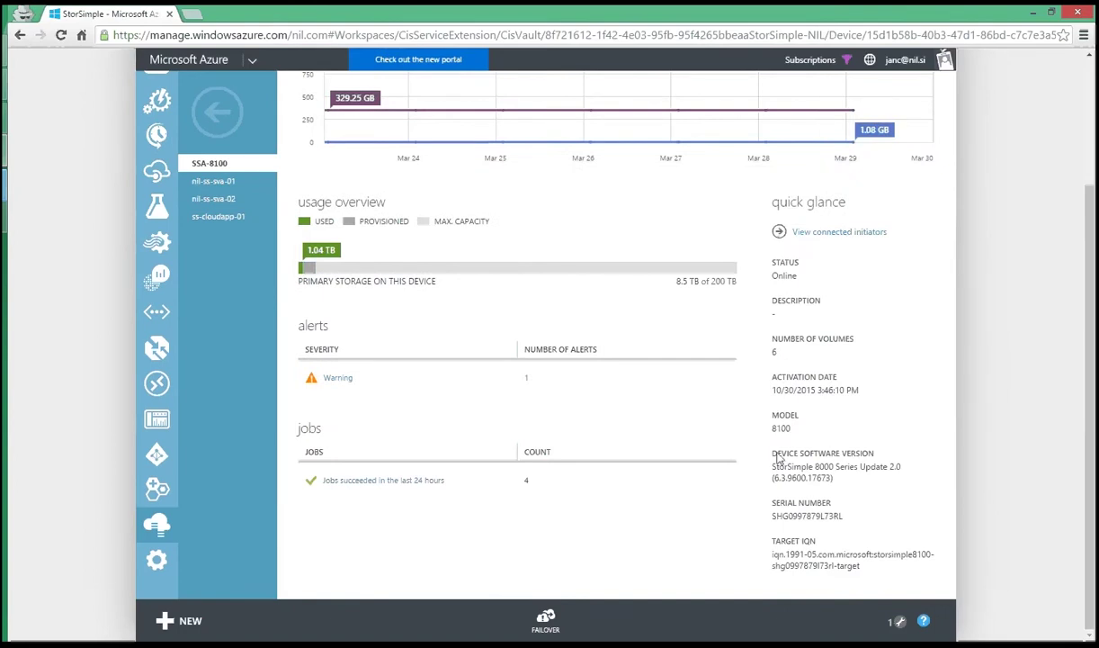
pyautogui.moveTo(772, 454); pyautogui.dragTo(861, 454)
pyautogui.moveTo(767, 409); pyautogui.dragTo(875, 461)
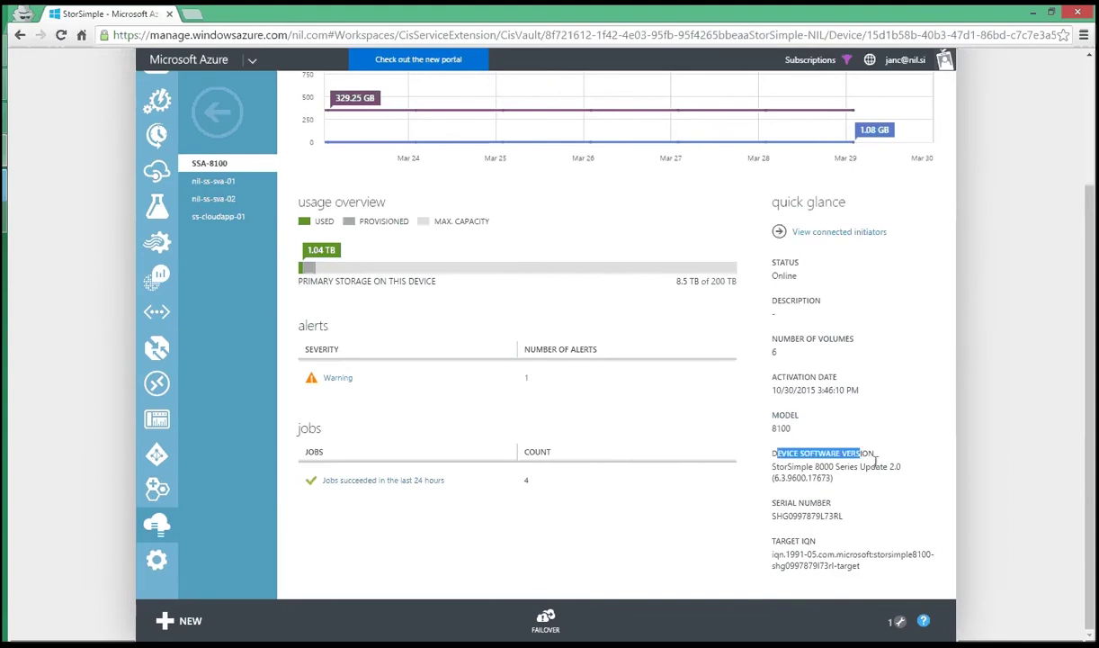
# - Examine the alerts and jobs sections on the SSA-8100 dashboard
pyautogui.scroll(1, 900, 459)
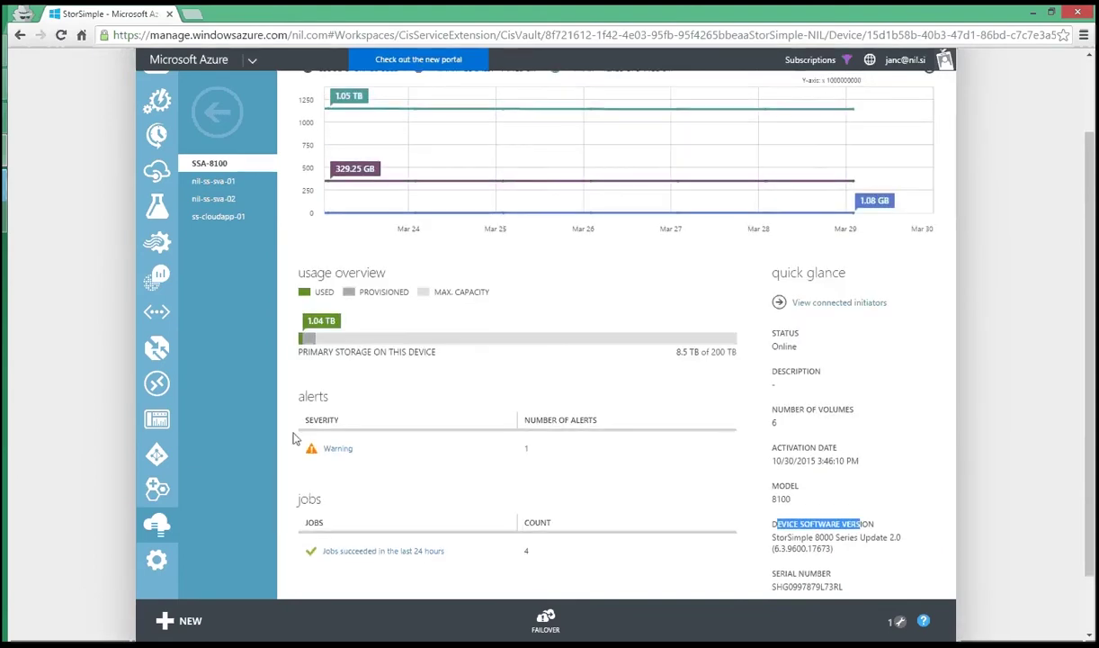
pyautogui.keyDown('shift'); pyautogui.click(335, 400); pyautogui.keyUp('shift')
pyautogui.click(335, 400)
pyautogui.doubleClick(331, 396)
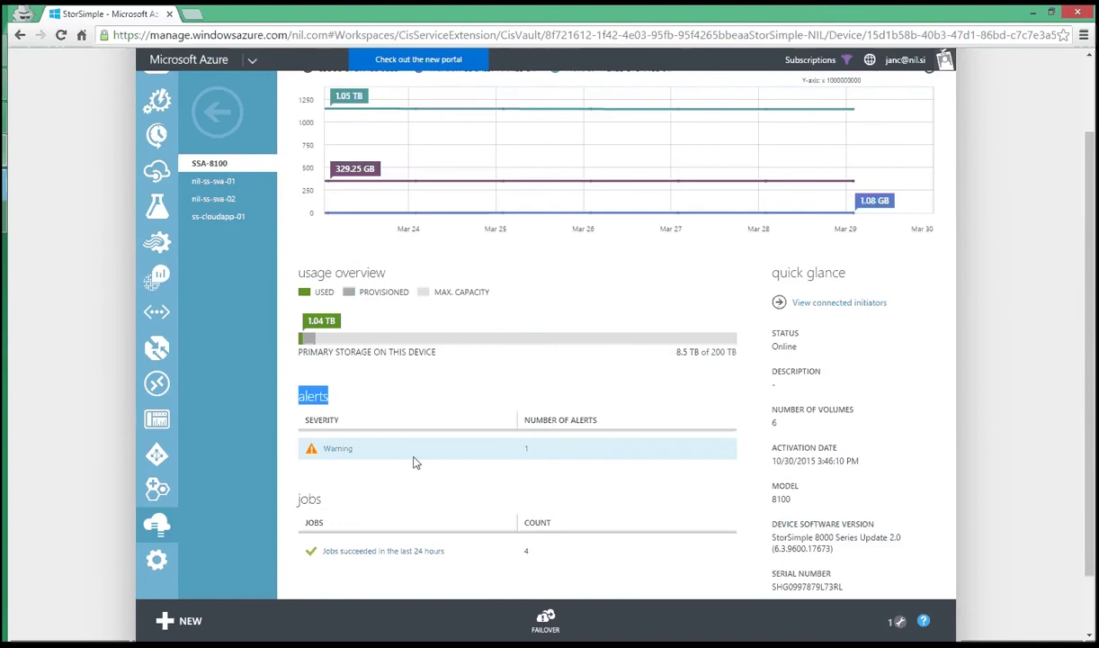
pyautogui.scroll(-1, 338, 456)
pyautogui.click(307, 429)
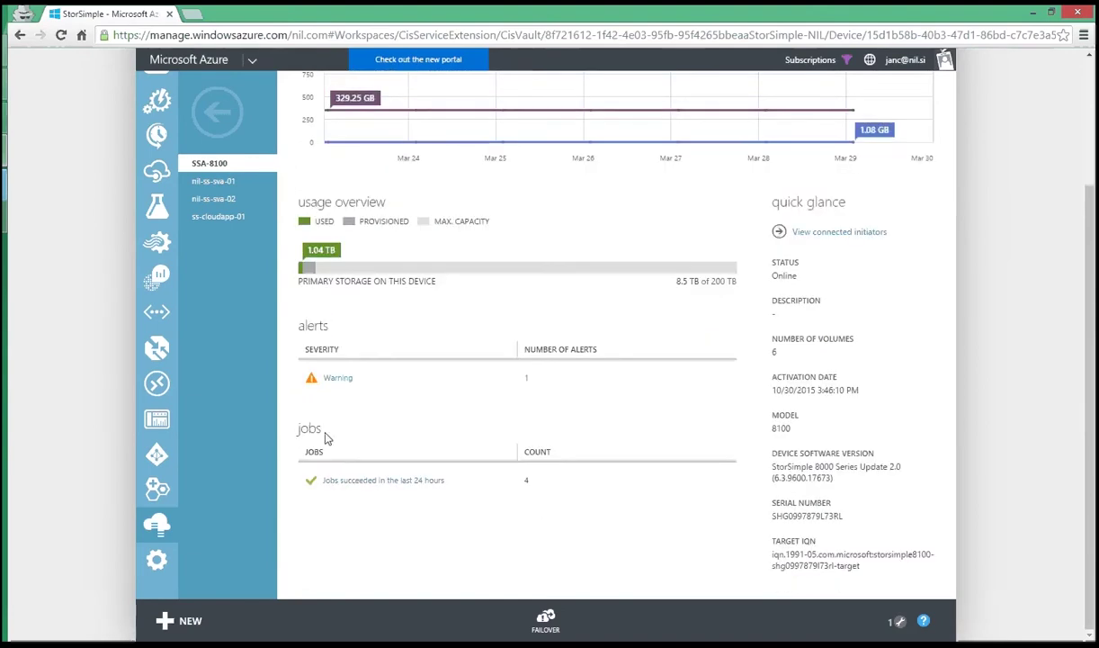
pyautogui.doubleClick(302, 430)
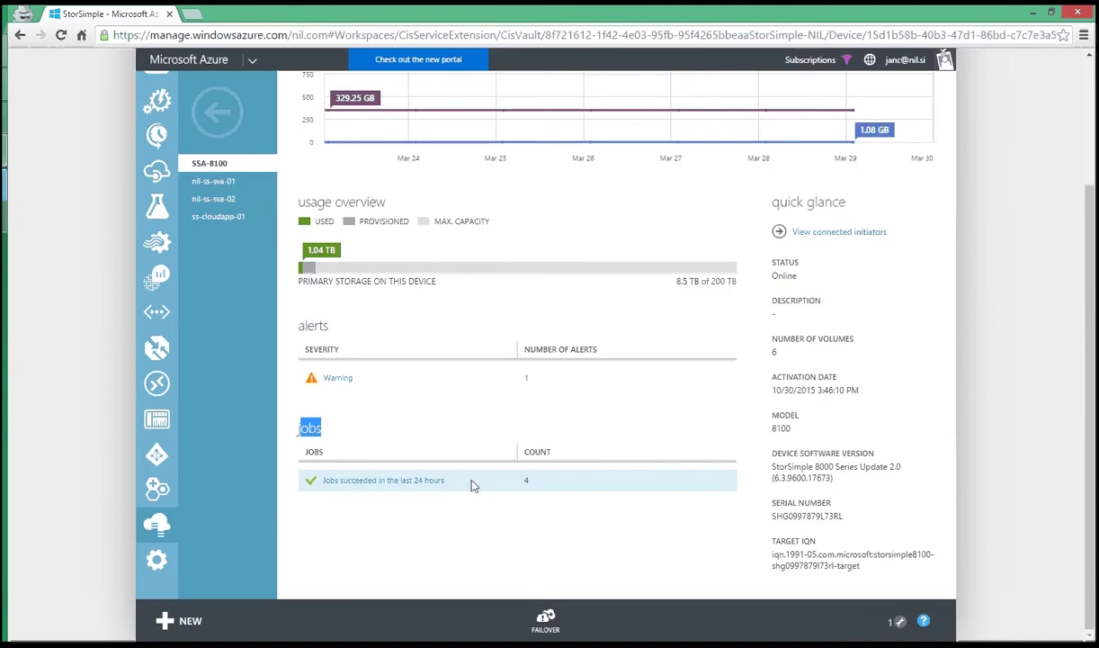
pyautogui.scroll(2, 522, 481)
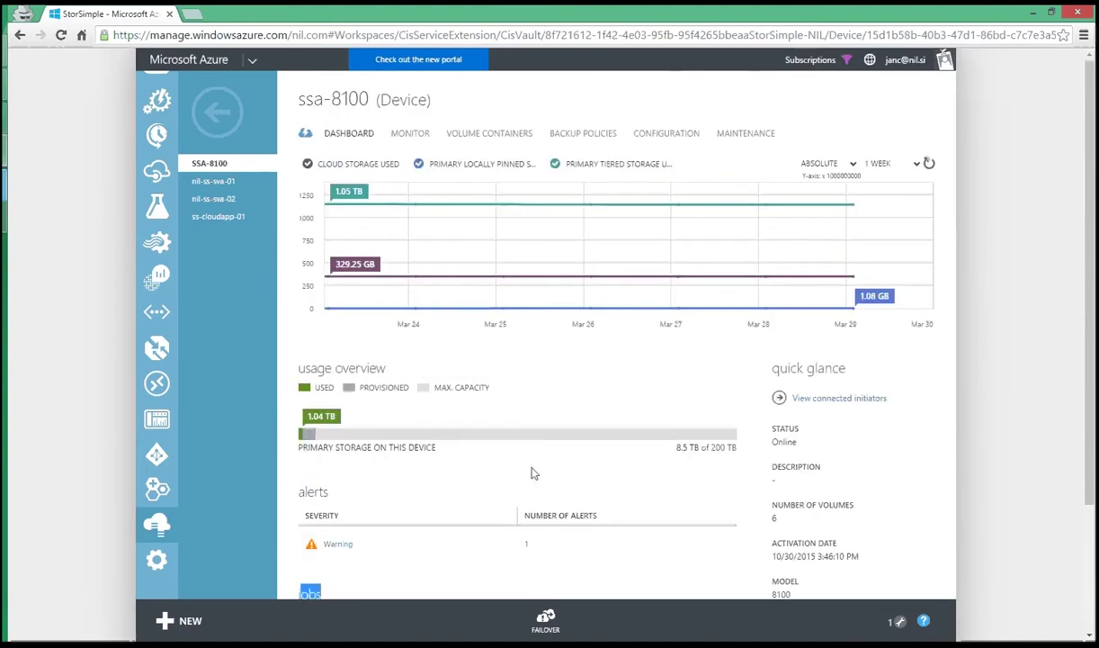
pyautogui.scroll(-2, 558, 405)
pyautogui.scroll(2, 559, 404)
# - Open the SSA-8100 configuration page and inspect the device name and description settings
pyautogui.click(678, 136)
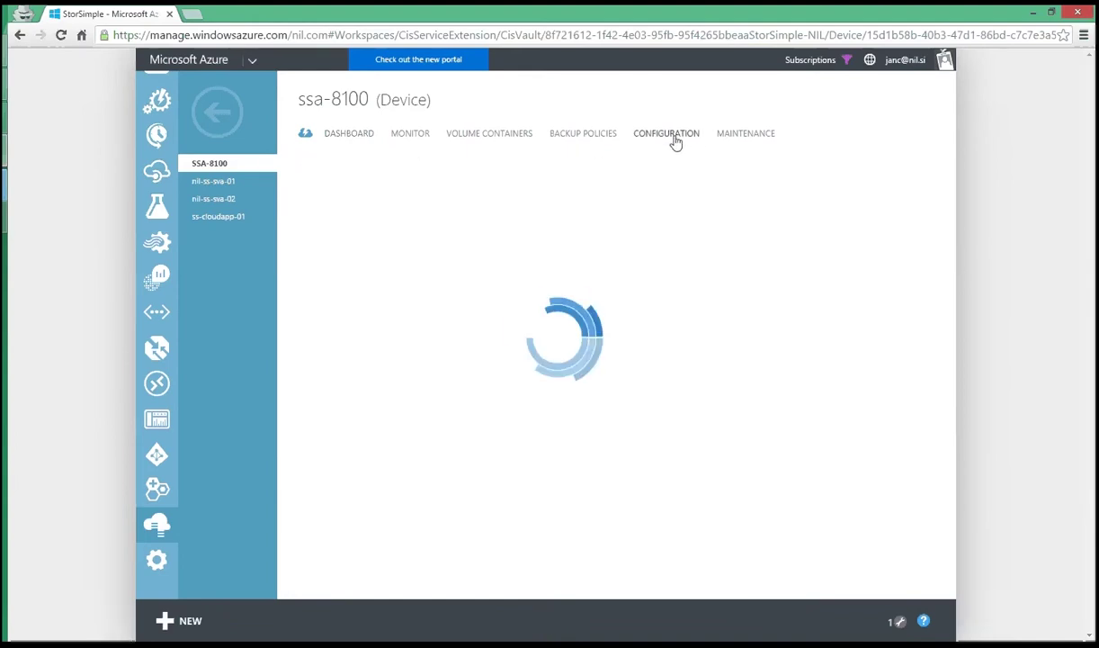
pyautogui.click(553, 238)
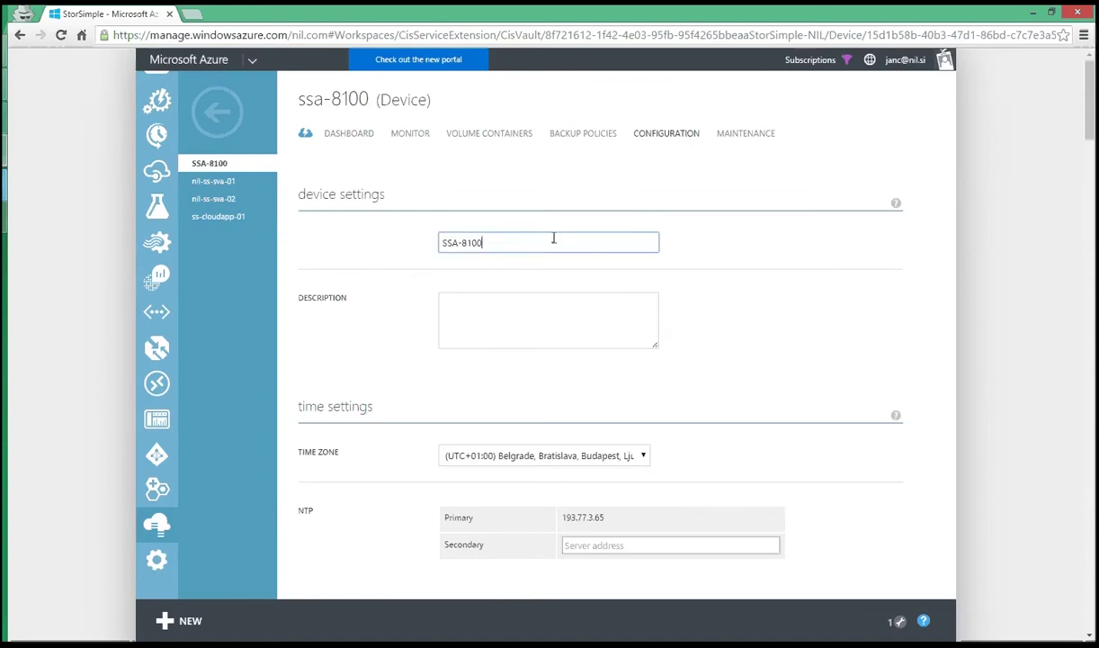
pyautogui.tripleClick(499, 239)
pyautogui.click(642, 243)
pyautogui.click(535, 303)
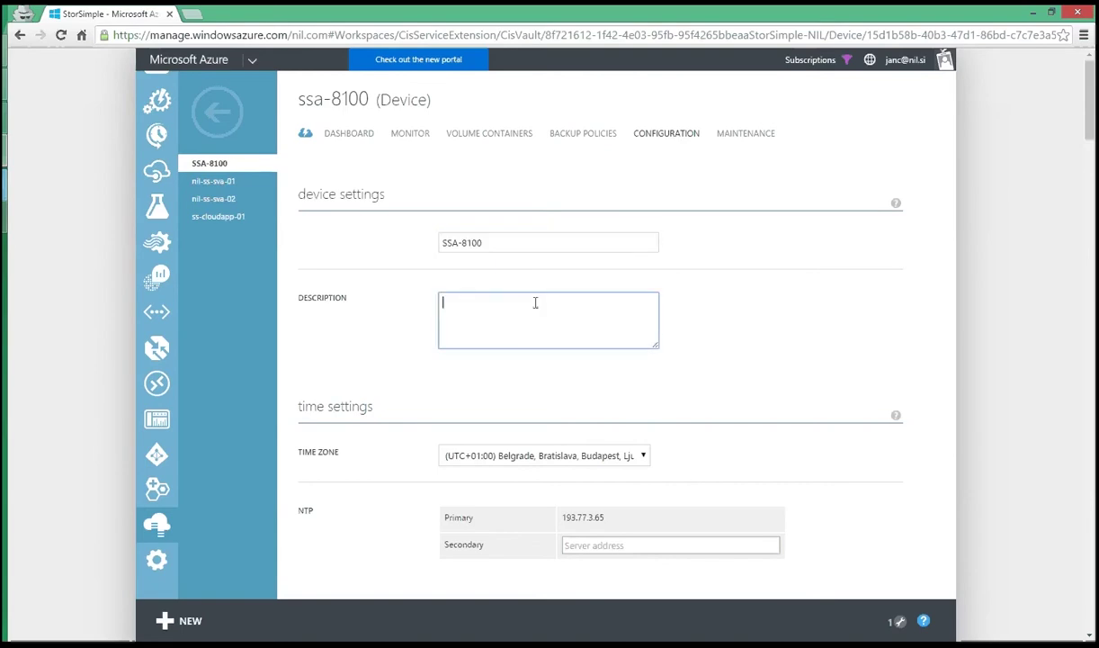
# - Inspect the device's time settings, including the available time zone choices and NTP servers
pyautogui.scroll(-2, 707, 296)
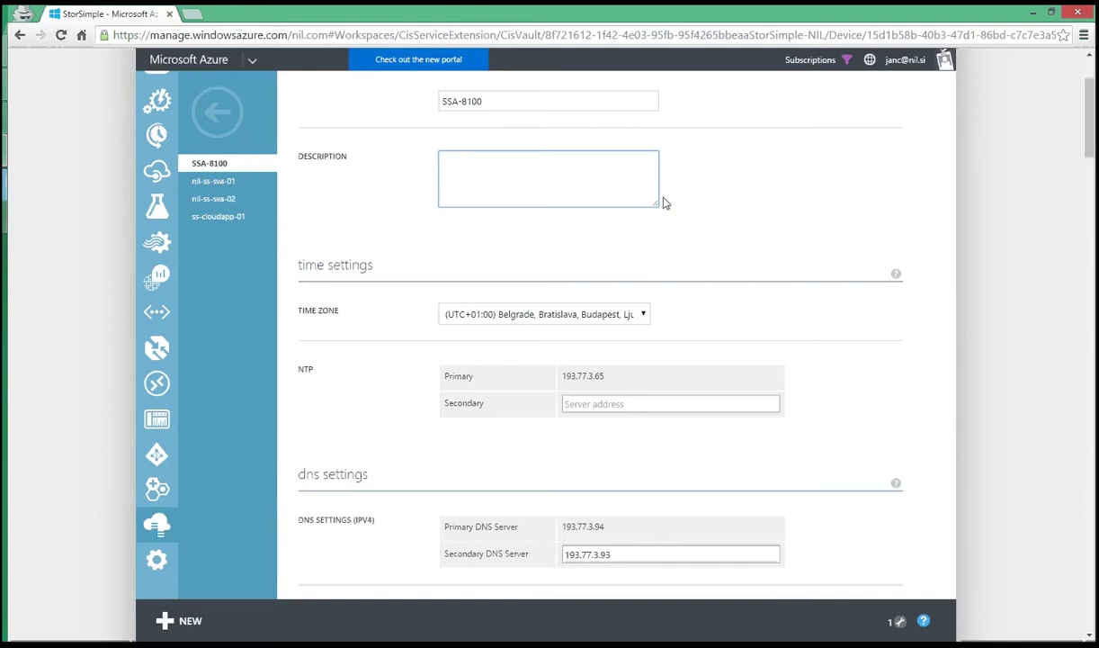
pyautogui.scroll(-1, 702, 299)
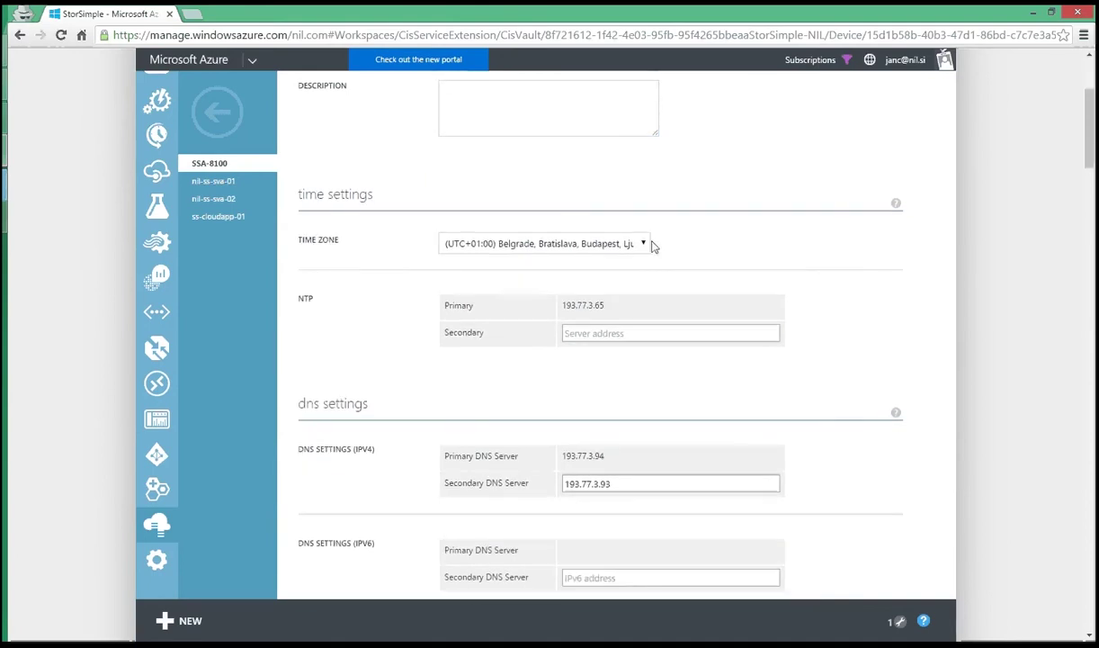
pyautogui.click(644, 245)
pyautogui.click(644, 245)
# - Inspect the primary and secondary DNS server settings of the device
pyautogui.scroll(-2, 789, 263)
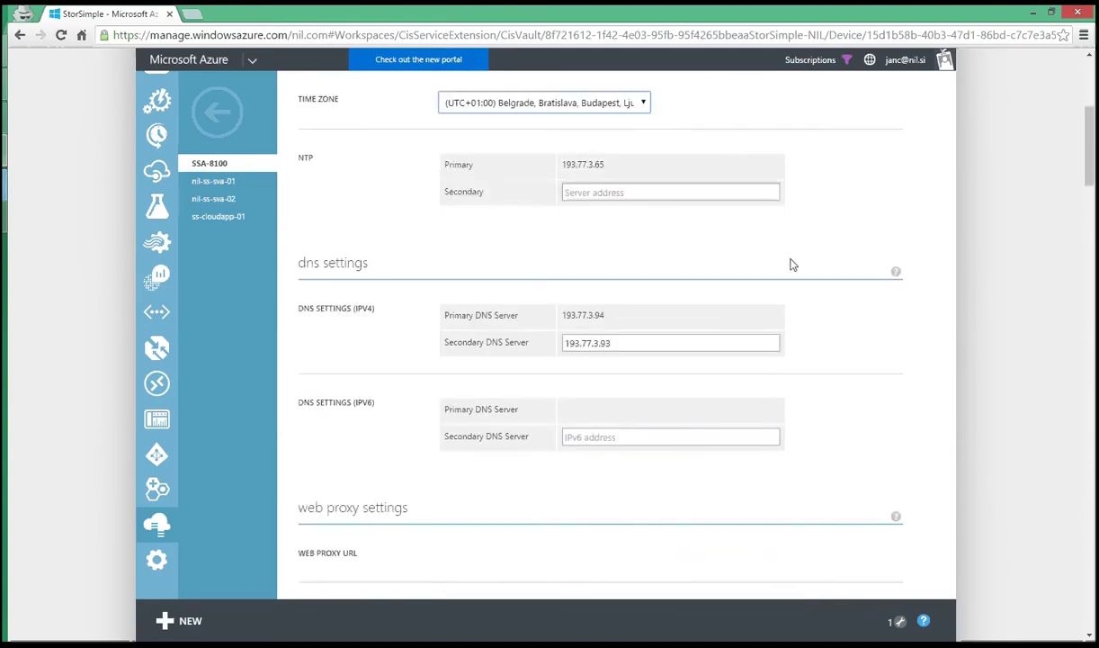
pyautogui.doubleClick(628, 319)
pyautogui.click(627, 319)
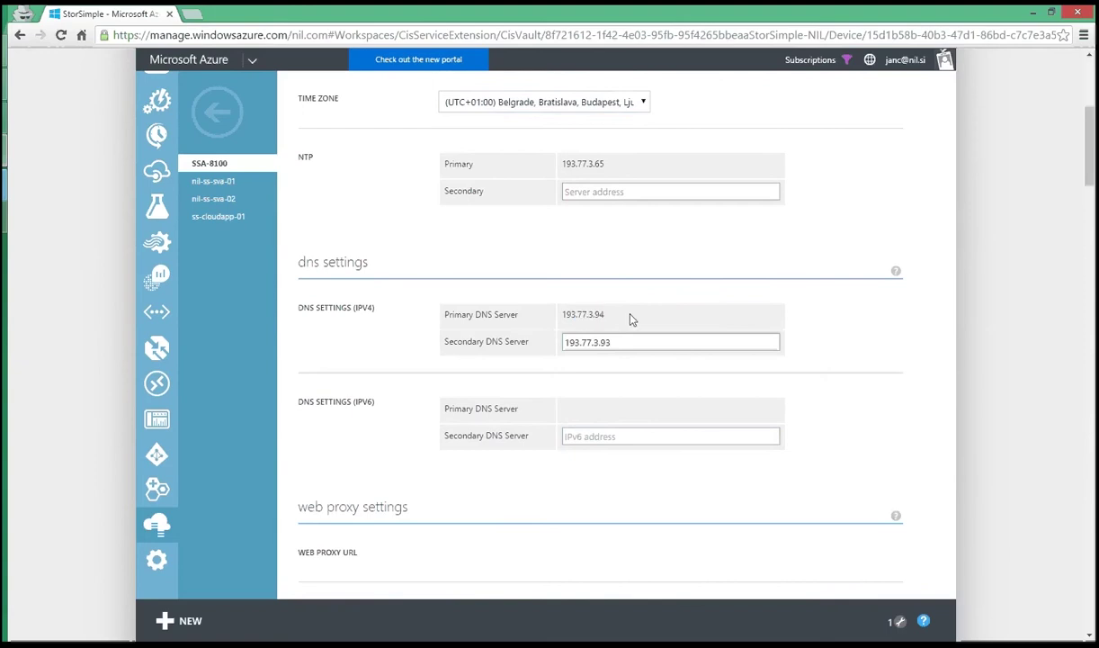
pyautogui.moveTo(628, 319); pyautogui.dragTo(578, 317)
pyautogui.click(609, 320)
pyautogui.click(814, 321)
# - Examine the web proxy settings and the Data 0 network interface's speed, cloud, iSCSI and IPv4 settings
pyautogui.scroll(-1, 819, 322)
pyautogui.scroll(-3, 818, 322)
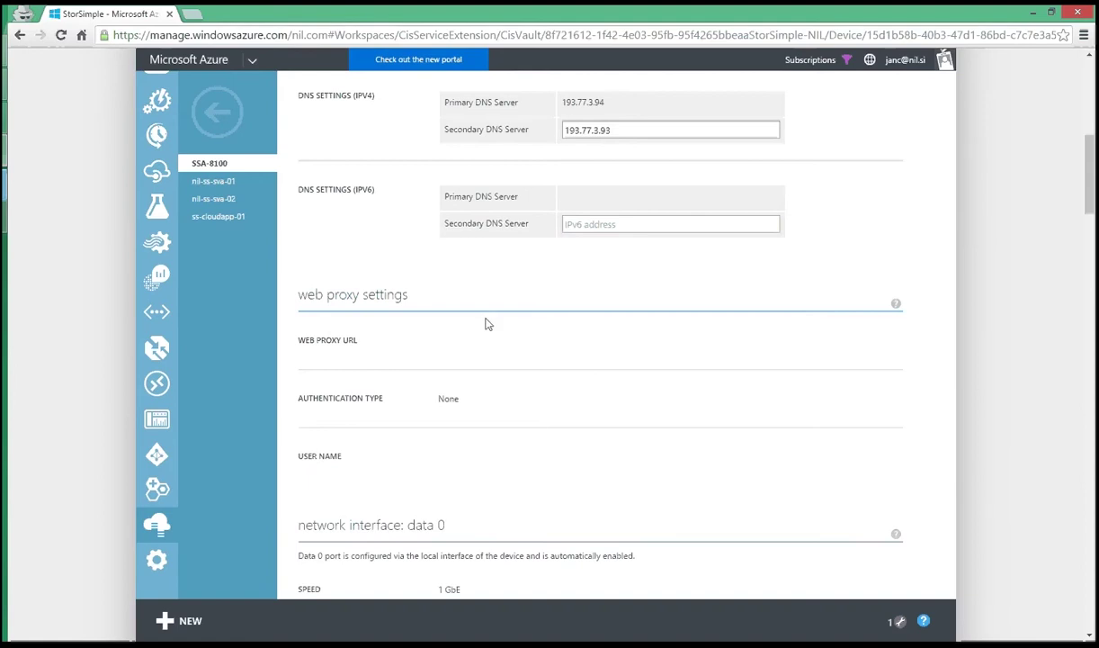
pyautogui.scroll(-1, 450, 338)
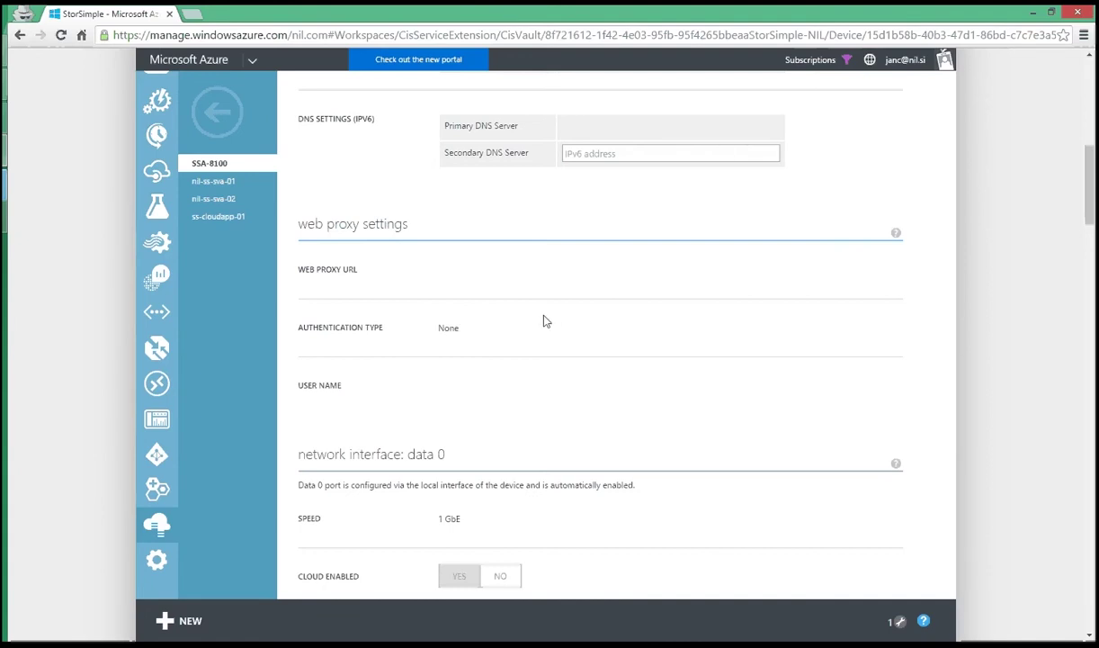
pyautogui.scroll(-3, 544, 320)
pyautogui.moveTo(442, 239); pyautogui.dragTo(493, 245)
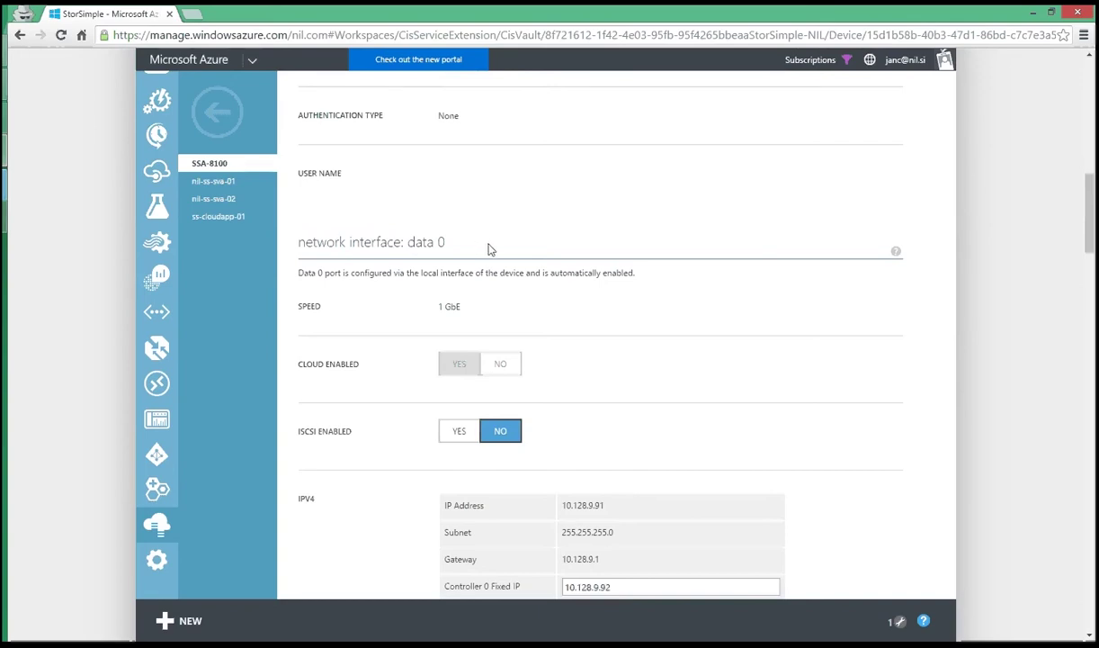
pyautogui.scroll(-1, 524, 251)
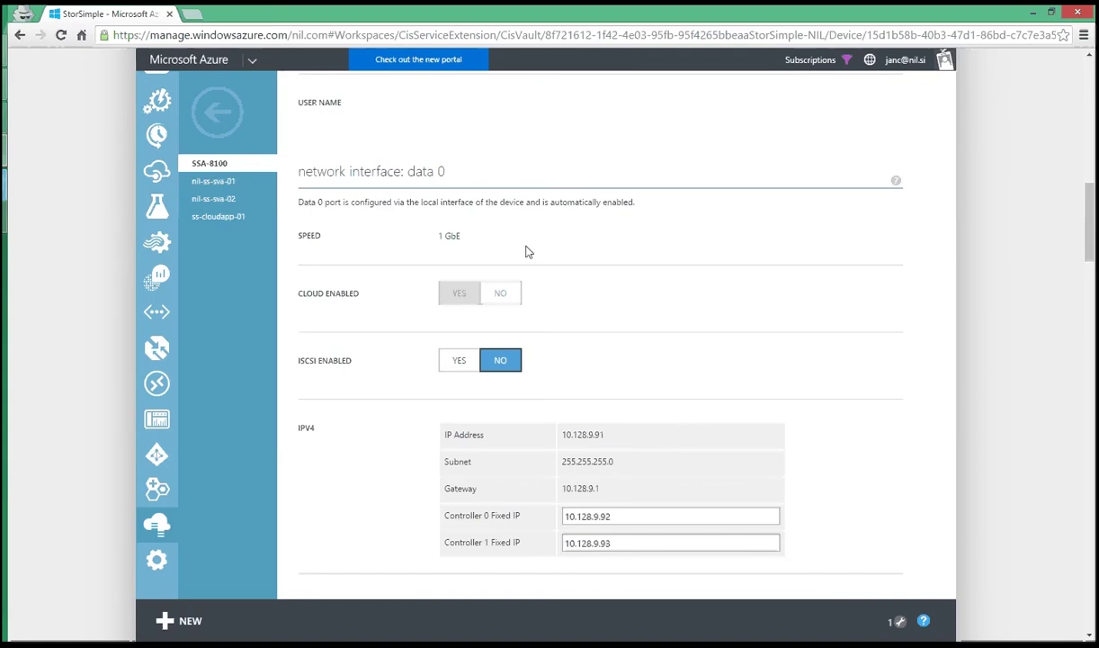
# - Examine the heading and the cloud-enabled and iSCSI-enabled options of the Data 0 network interface
pyautogui.scroll(-1, 530, 245)
pyautogui.scroll(1, 533, 241)
pyautogui.moveTo(407, 171); pyautogui.dragTo(298, 170)
pyautogui.click(454, 175)
pyautogui.tripleClick(413, 171)
pyautogui.click(365, 286)
pyautogui.moveTo(361, 295); pyautogui.dragTo(295, 295)
pyautogui.click(345, 295)
pyautogui.moveTo(353, 363)
pyautogui.mouseDown()
pyautogui.moveTo(309, 369)
pyautogui.moveTo(348, 371)
pyautogui.mouseUp()
pyautogui.click(309, 369)
pyautogui.click(355, 366)
pyautogui.moveTo(298, 365); pyautogui.dragTo(347, 368)
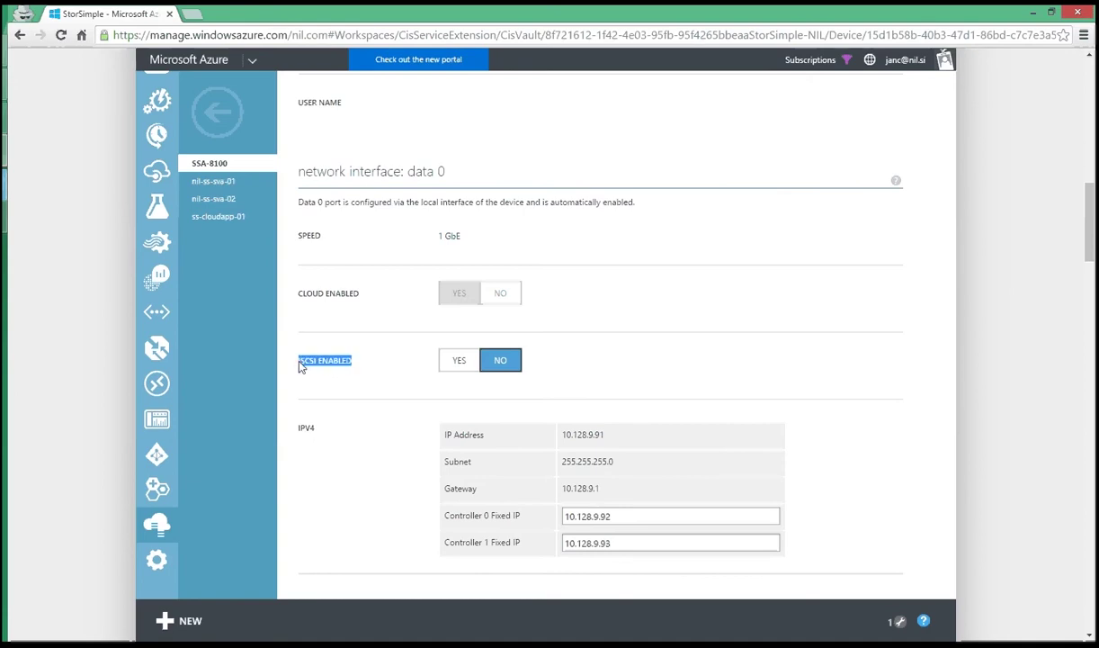
pyautogui.click(369, 369)
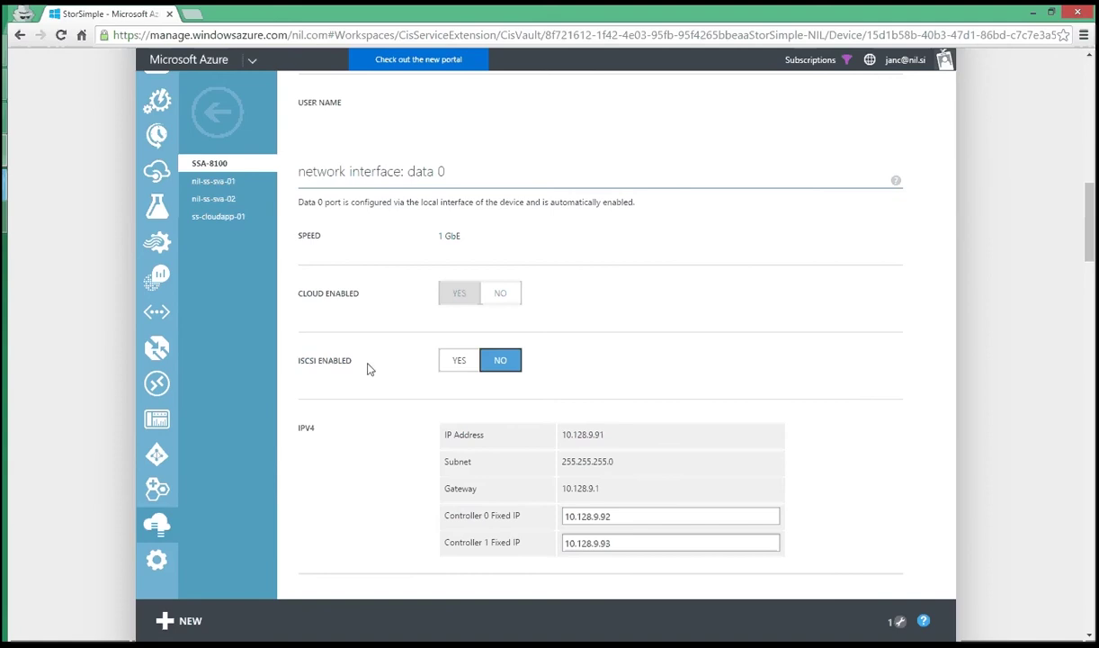
# - Review the Data 1 network interface's cloud, iSCSI, IP address family and IPv4 settings
pyautogui.scroll(-4, 362, 373)
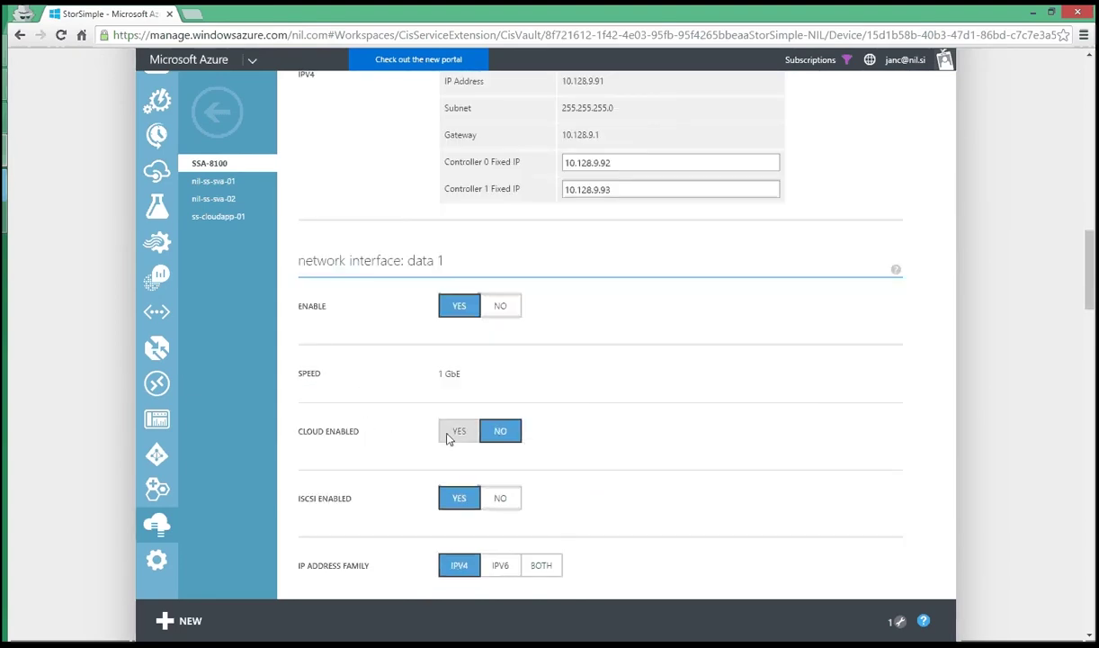
pyautogui.scroll(-1, 376, 432)
pyautogui.doubleClick(330, 438)
pyautogui.click(365, 438)
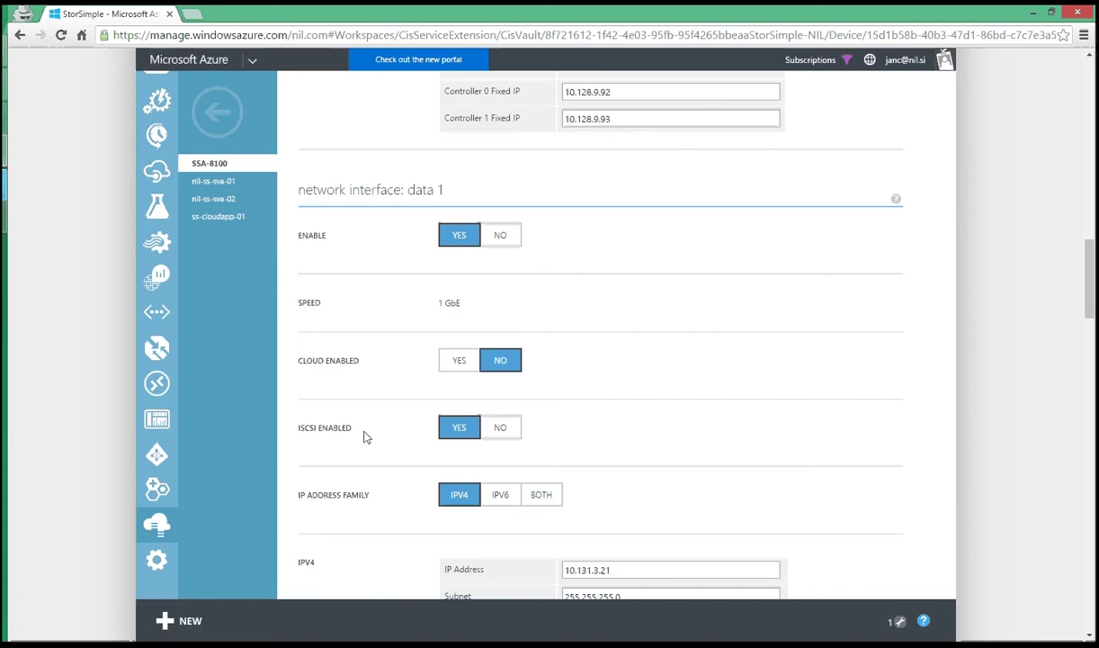
pyautogui.scroll(-4, 721, 385)
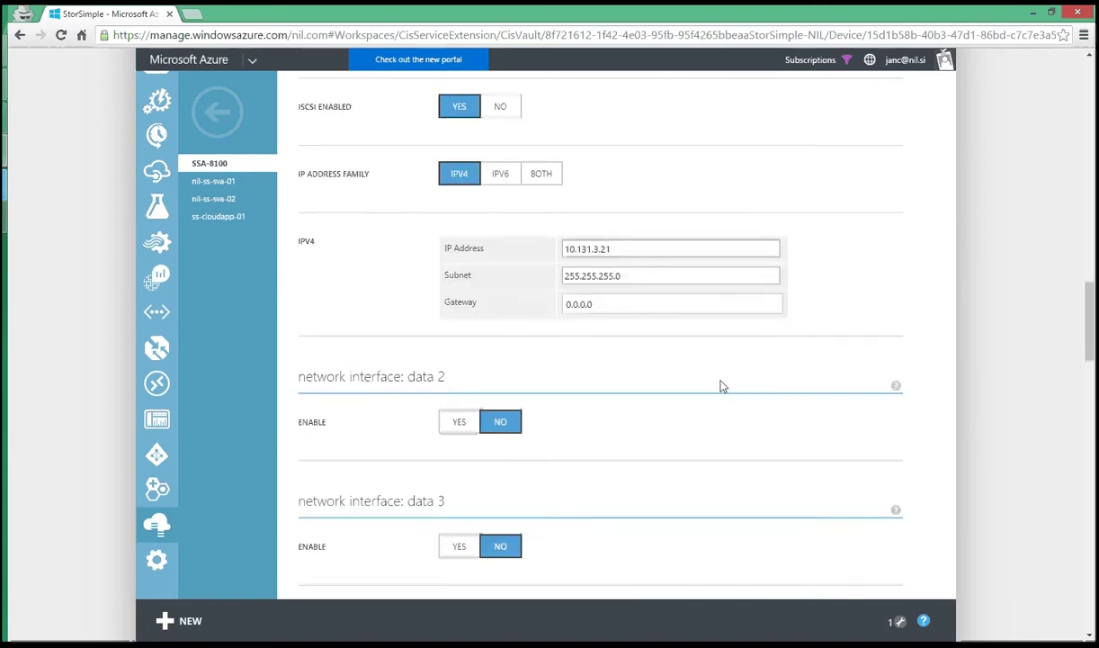
# - Look through the remaining configuration sections and inspect the reverse CHAP username and password fields of the CHAP target
pyautogui.scroll(-18, 805, 366)
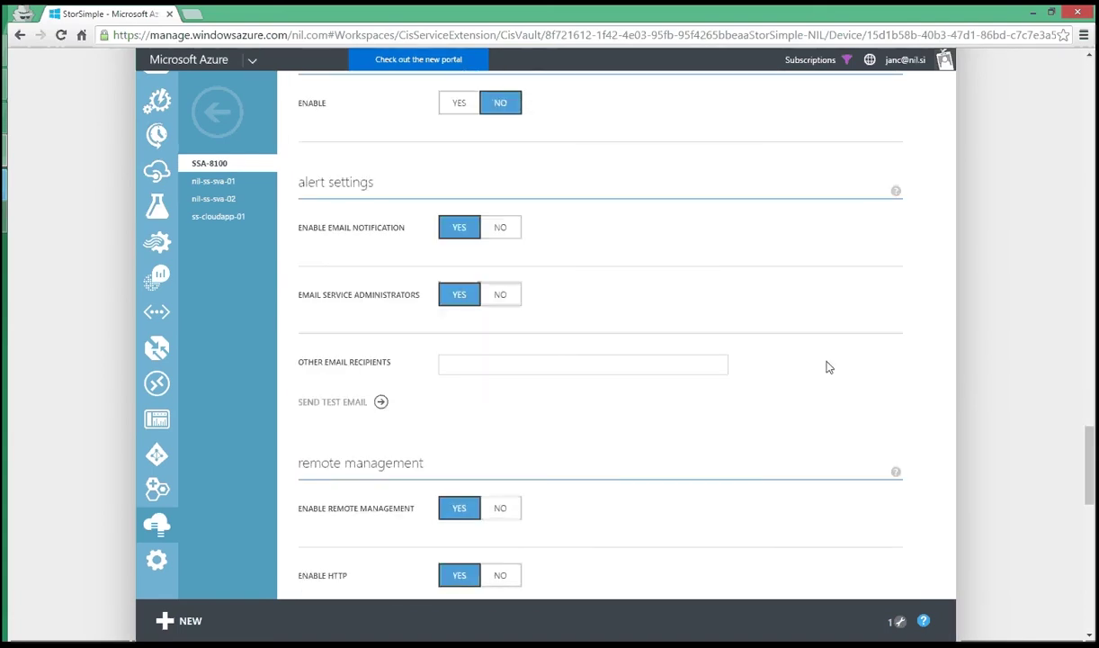
pyautogui.scroll(-7, 828, 366)
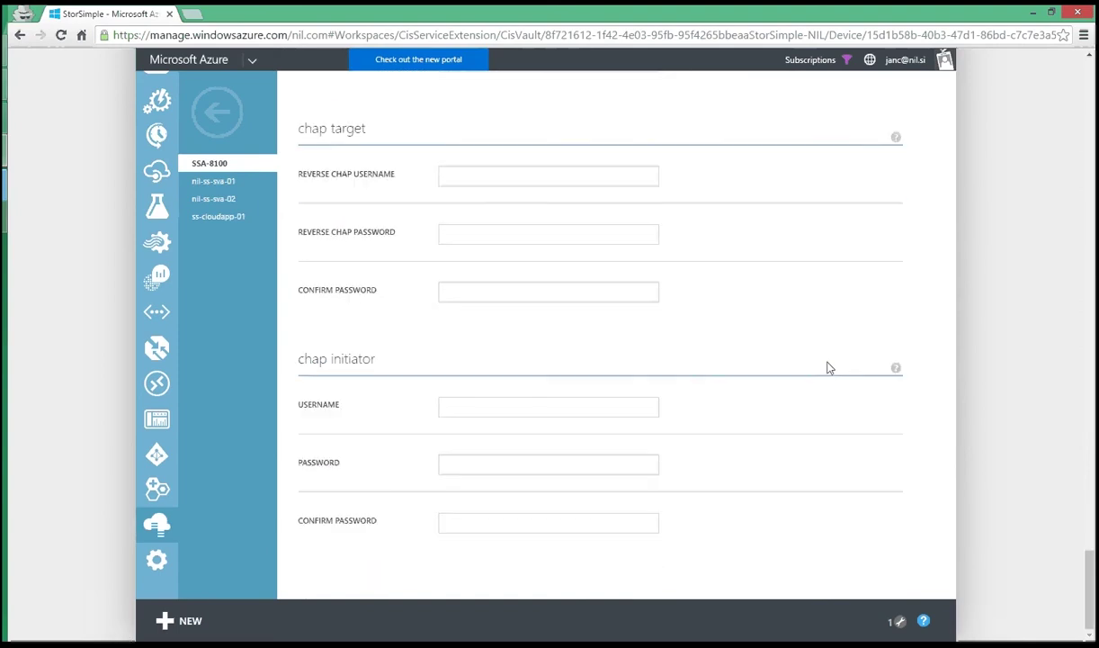
pyautogui.click(508, 182)
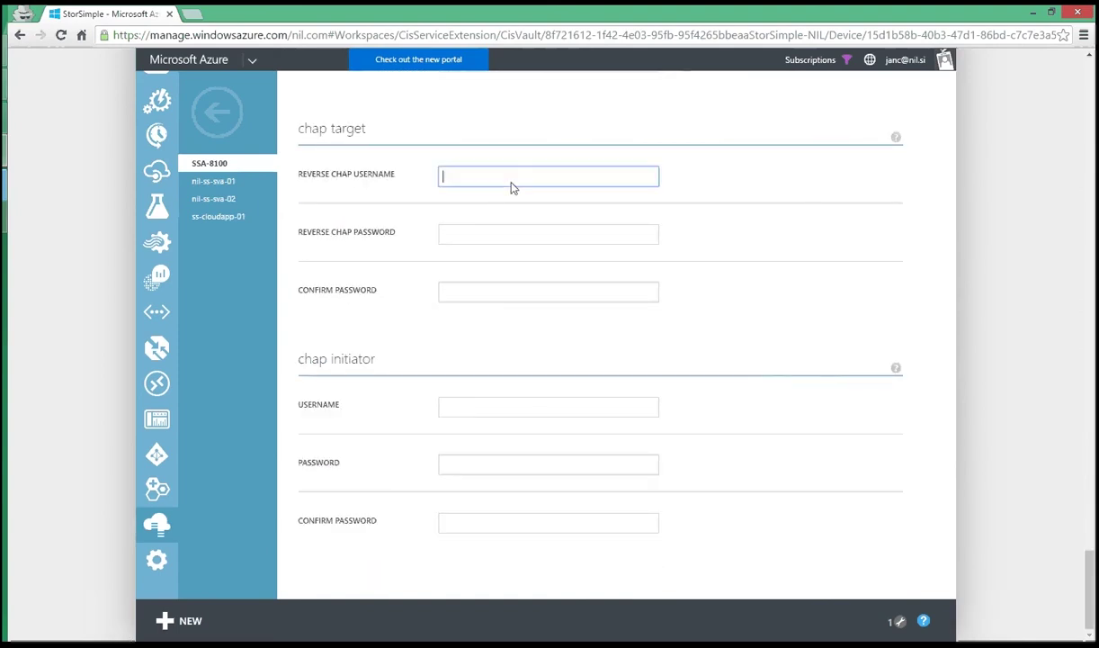
pyautogui.click(481, 231)
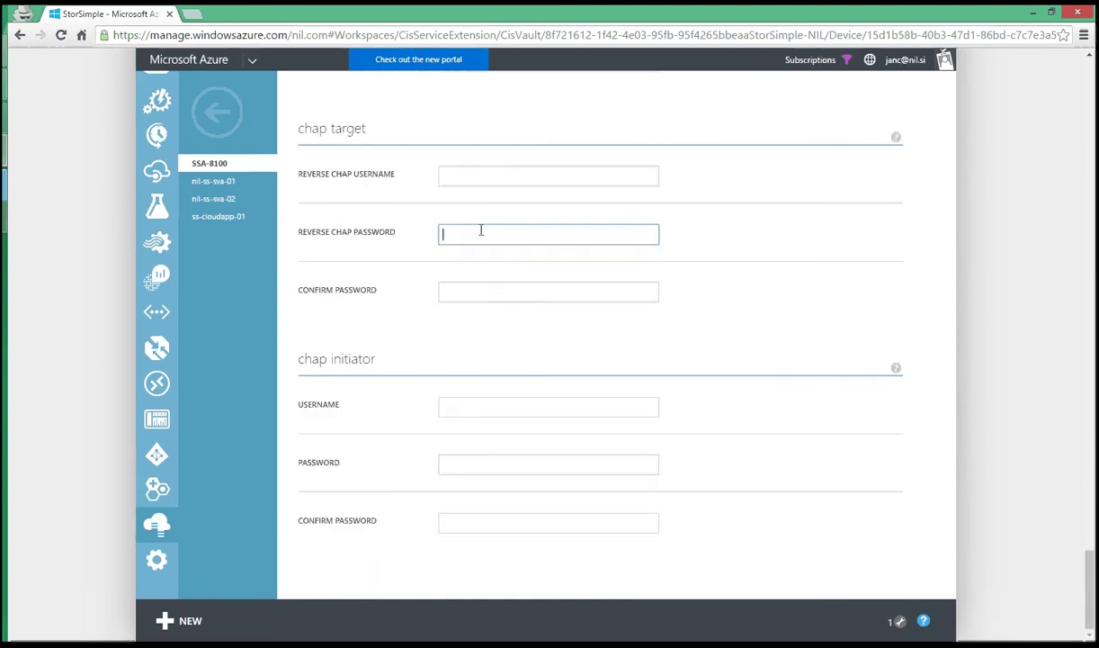
pyautogui.click(475, 181)
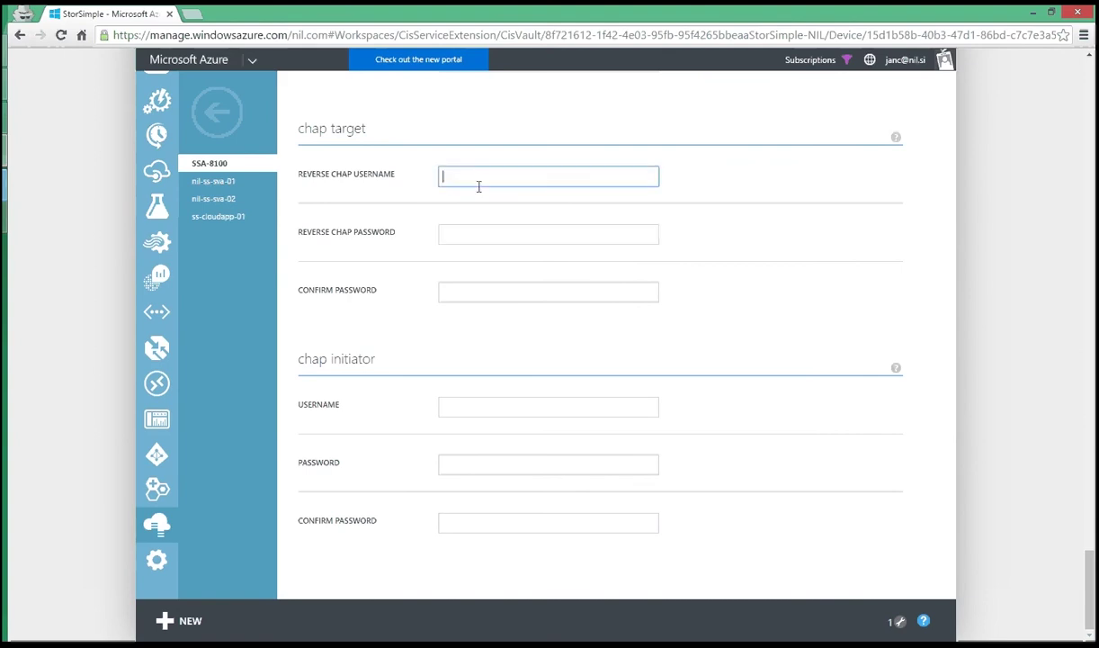
pyautogui.click(477, 233)
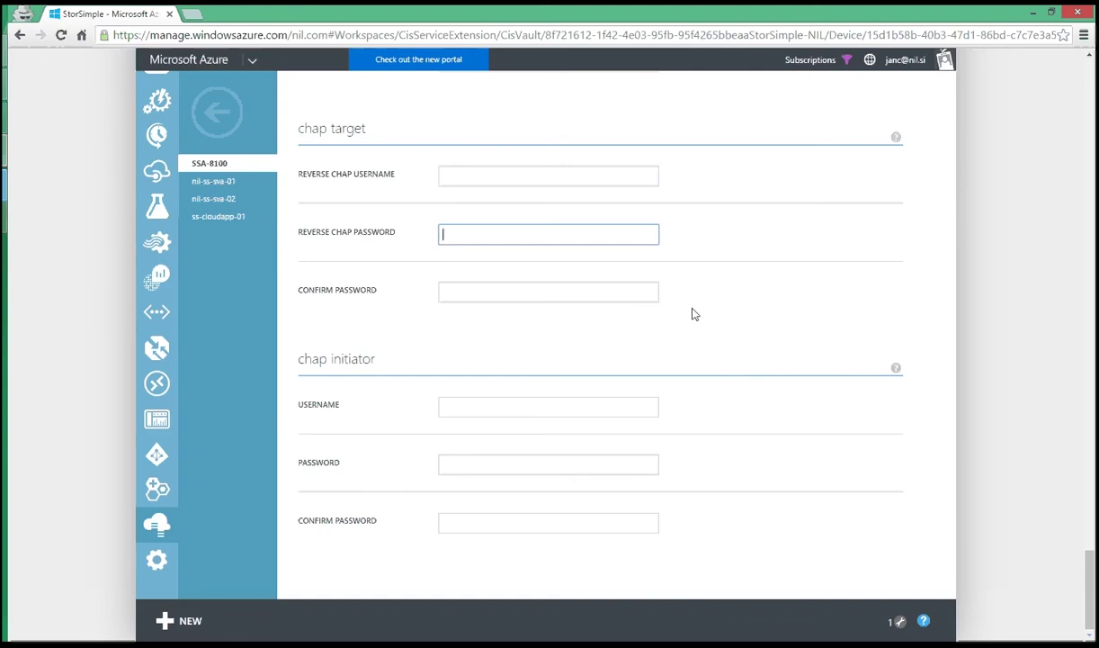
pyautogui.click(738, 284)
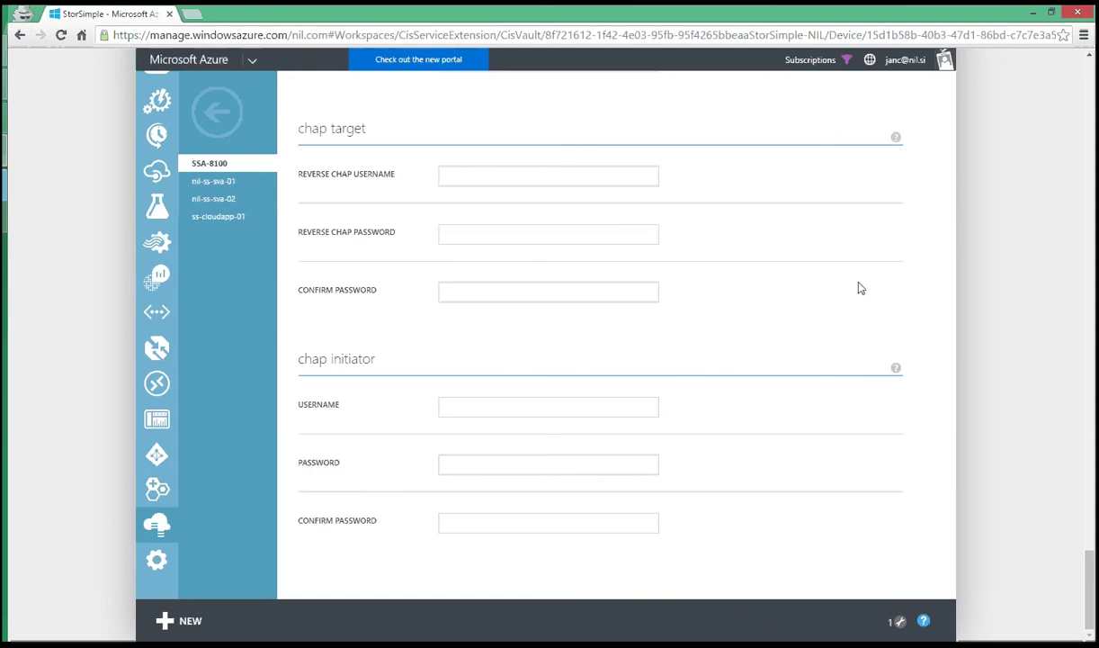
# - Open the SSA-8100 maintenance page and inspect the states of Controller 0 and Controller 1
pyautogui.scroll(15, 905, 284)
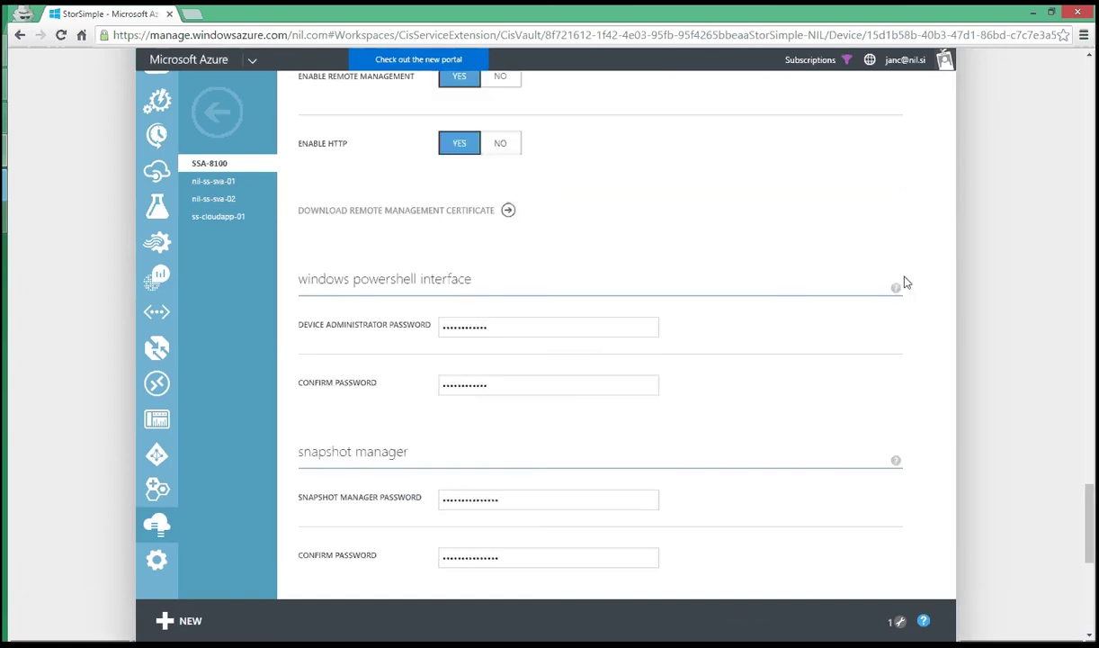
pyautogui.scroll(15, 905, 283)
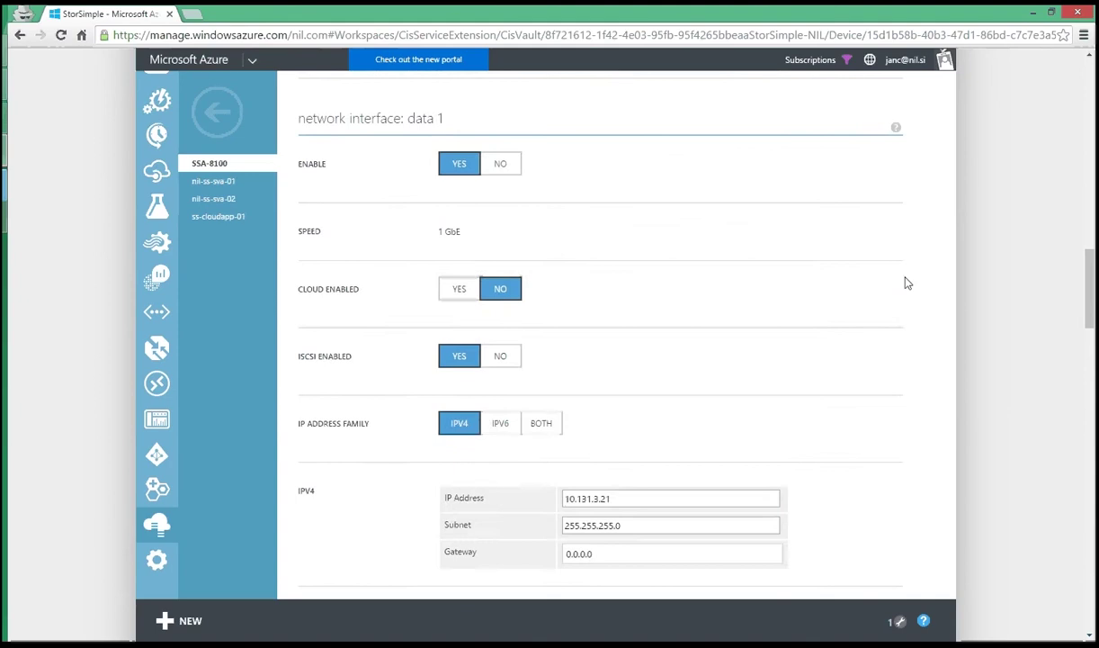
pyautogui.scroll(3, 905, 284)
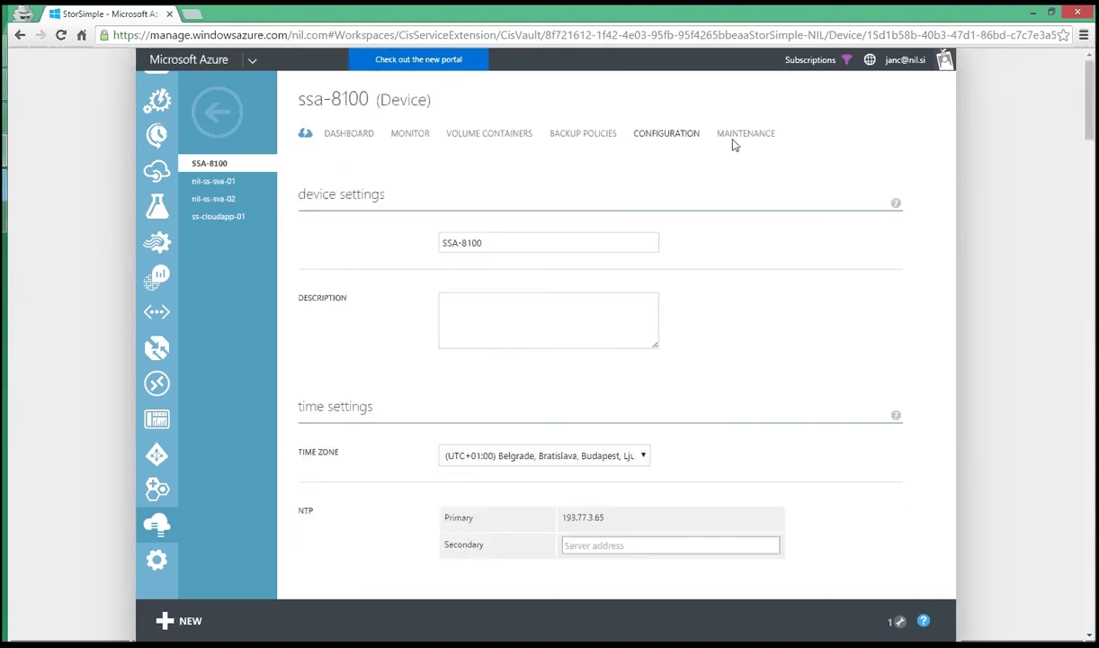
pyautogui.click(761, 143)
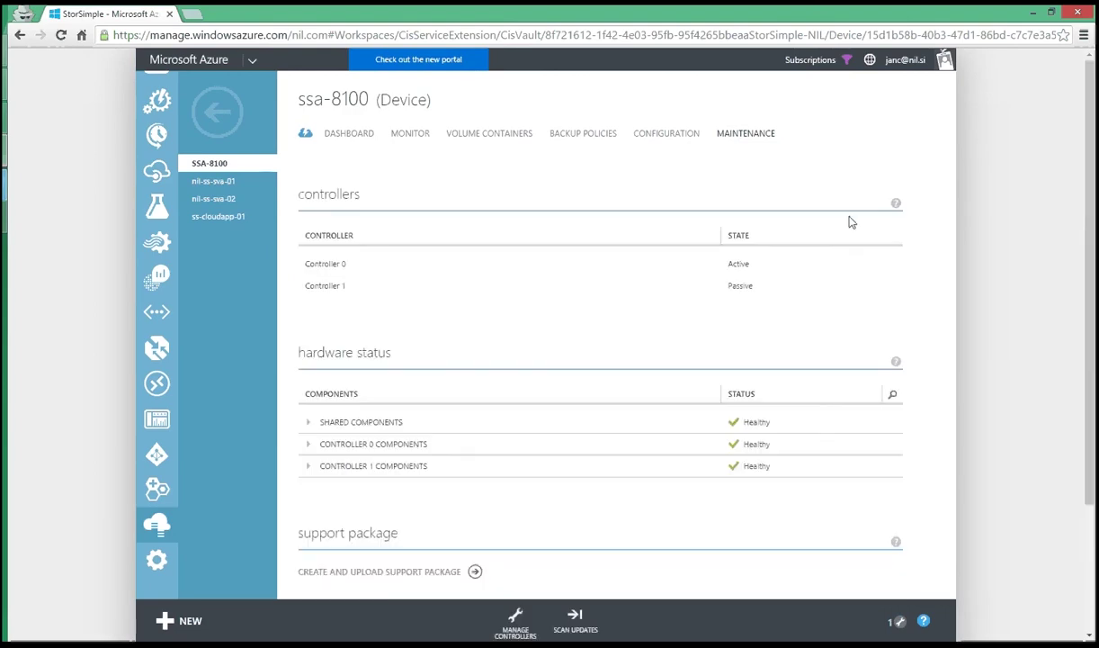
pyautogui.click(662, 262)
pyautogui.click(644, 286)
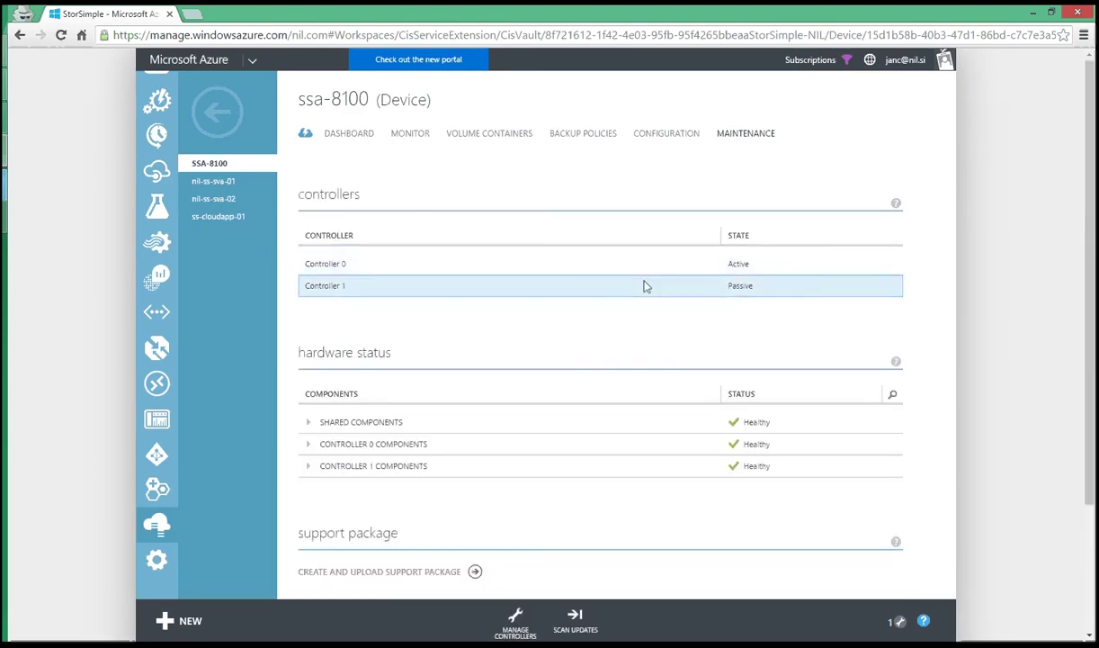
pyautogui.click(517, 264)
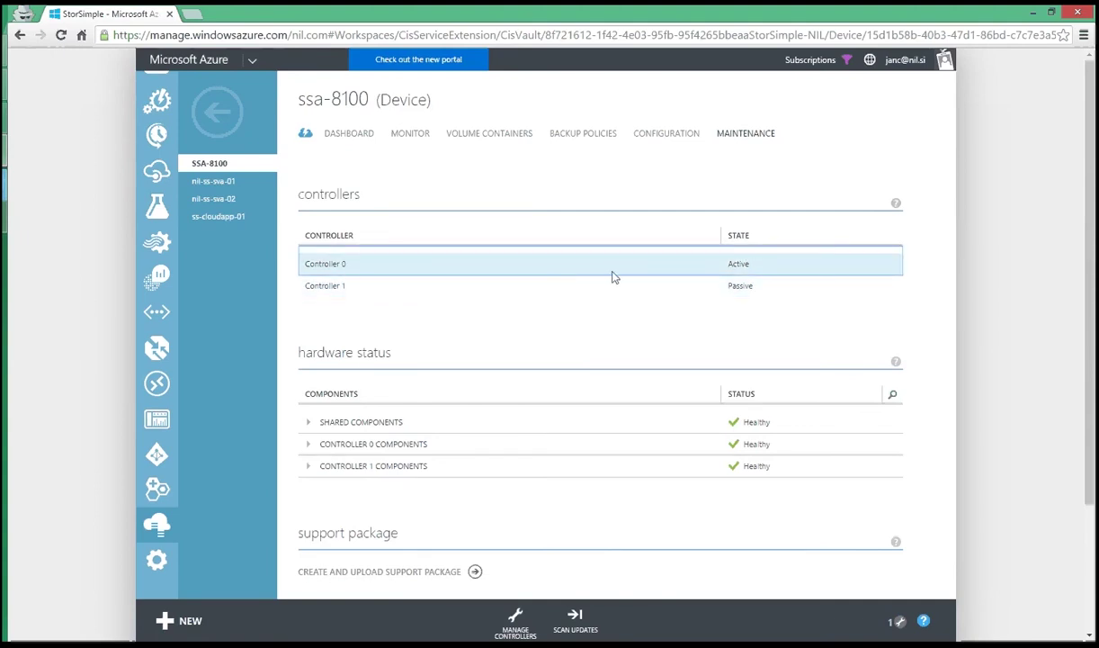
pyautogui.click(563, 290)
# - Expand the shared components under hardware status, review their individual statuses and collapse the list again
pyautogui.scroll(-1, 677, 297)
pyautogui.scroll(-3, 677, 298)
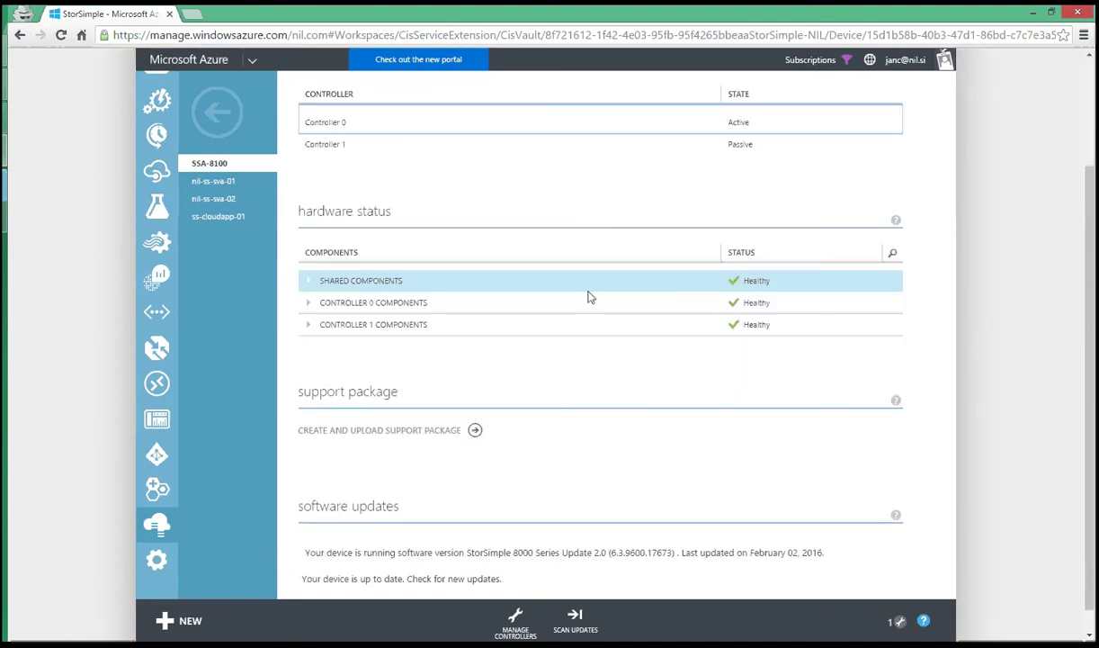
pyautogui.click(309, 284)
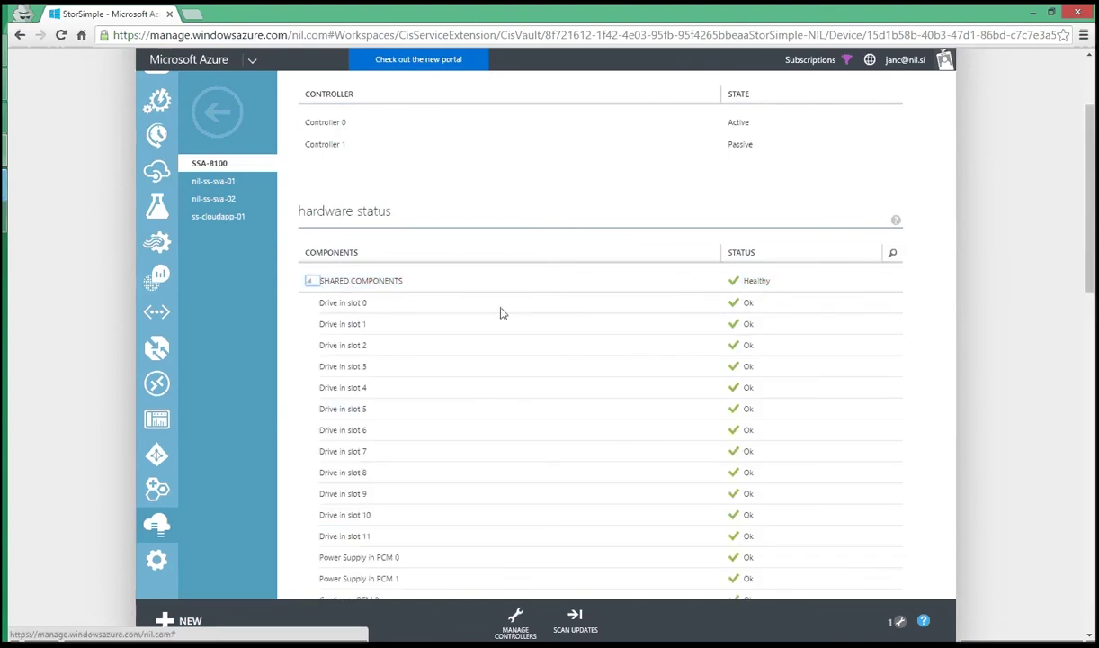
pyautogui.scroll(-5, 501, 311)
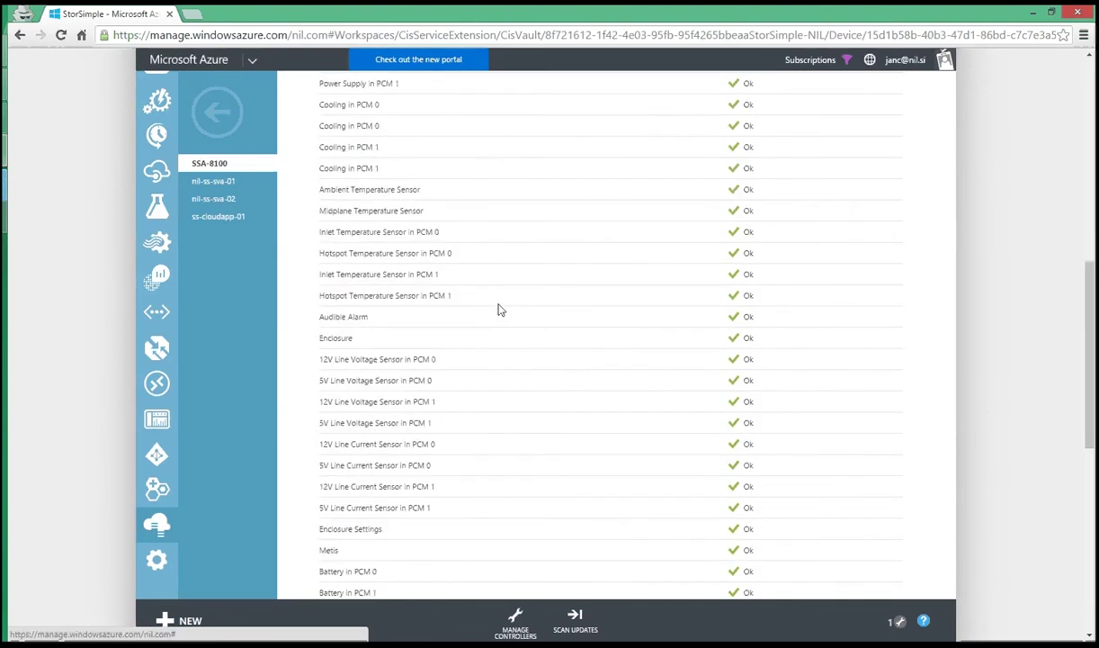
pyautogui.scroll(5, 501, 310)
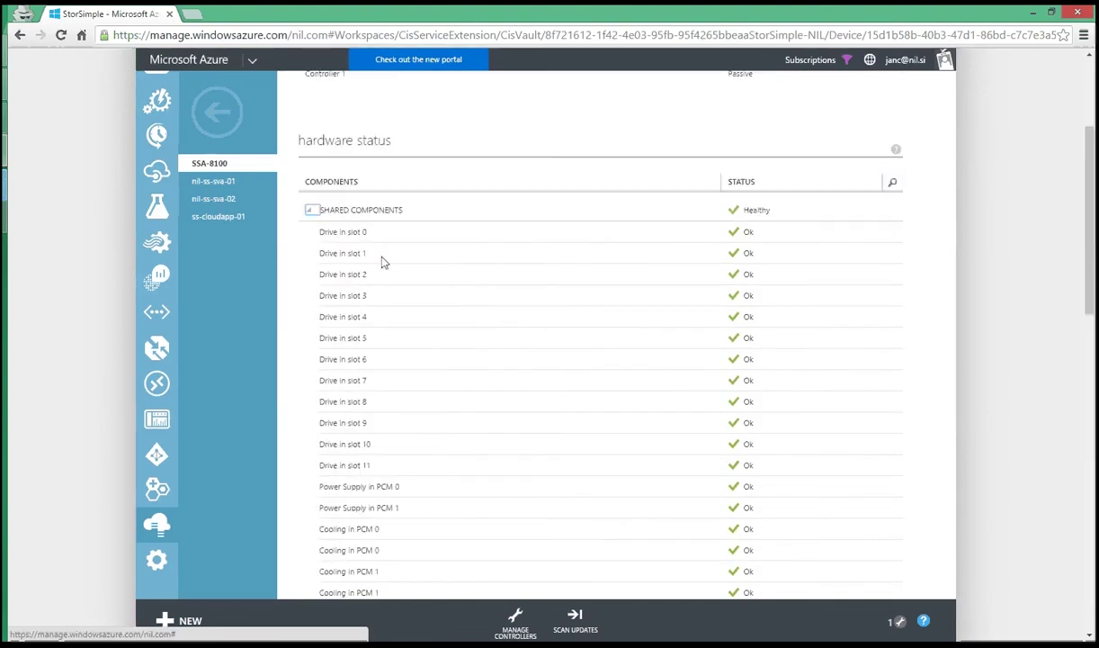
pyautogui.click(312, 211)
# - Expand the Controller 0 components, review the status of each component and collapse the list again
pyautogui.click(311, 278)
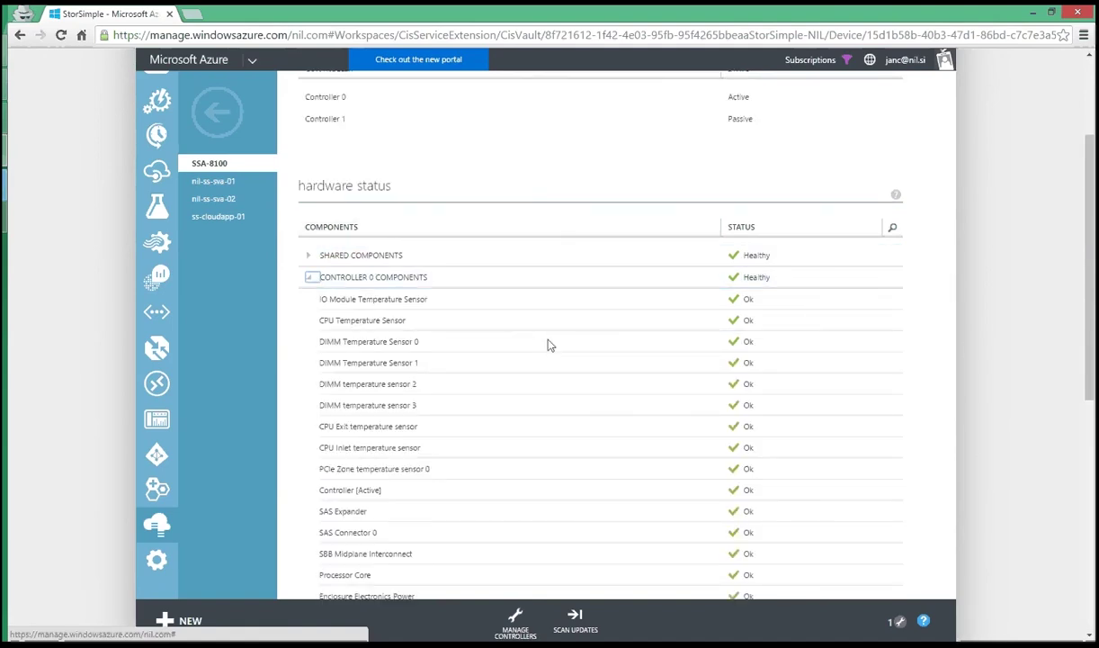
pyautogui.scroll(-2, 591, 344)
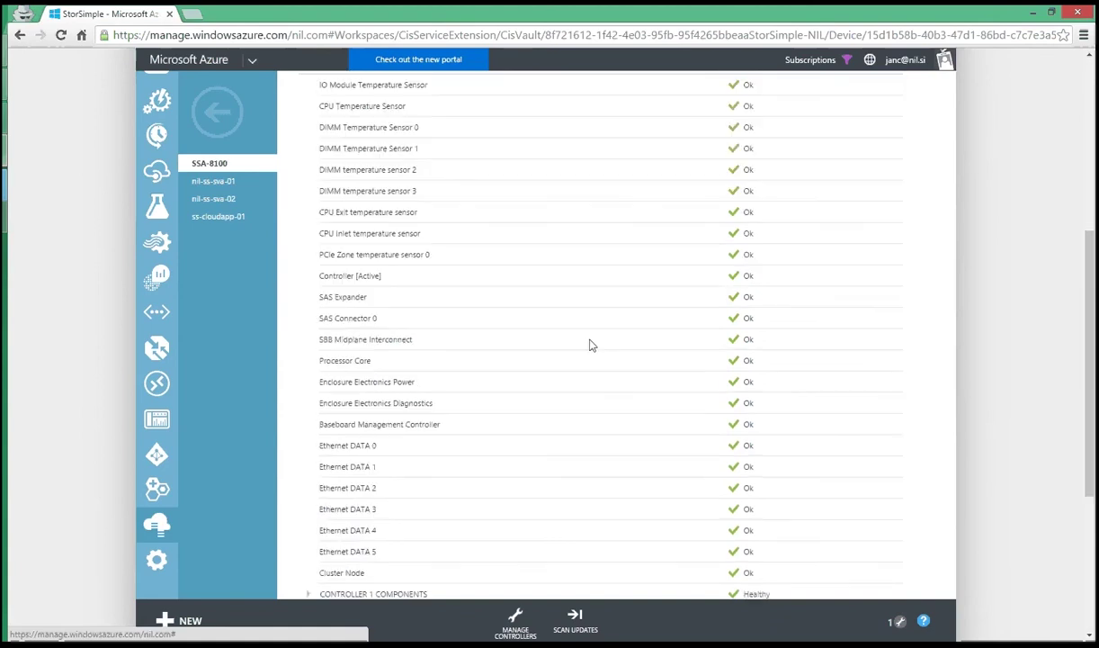
pyautogui.scroll(-2, 590, 345)
pyautogui.scroll(4, 367, 253)
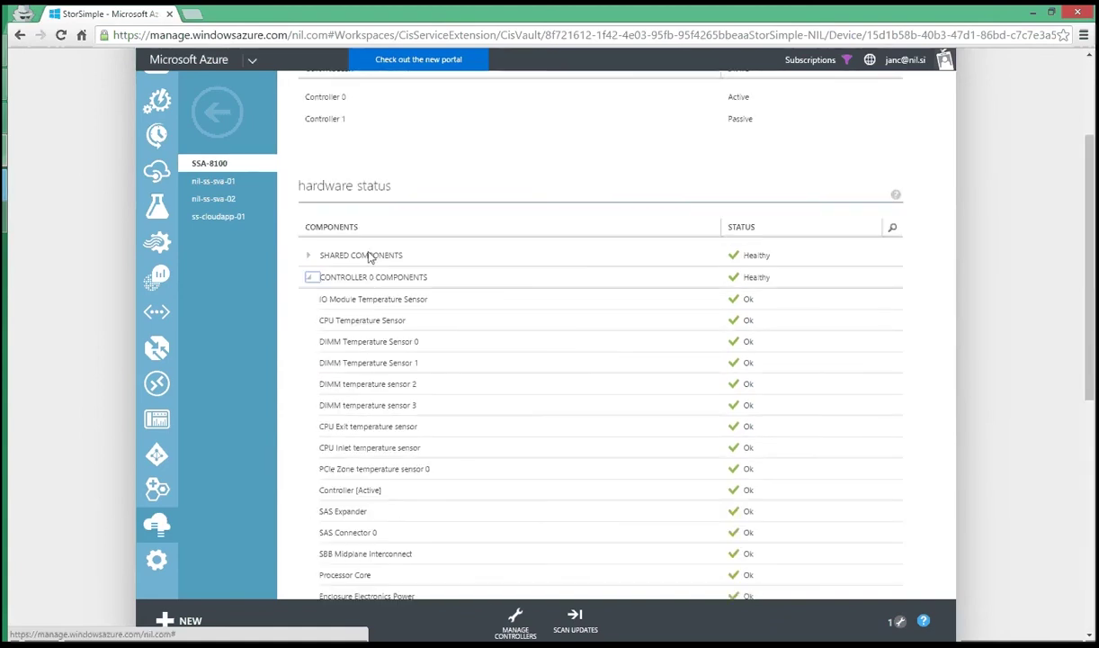
pyautogui.click(309, 278)
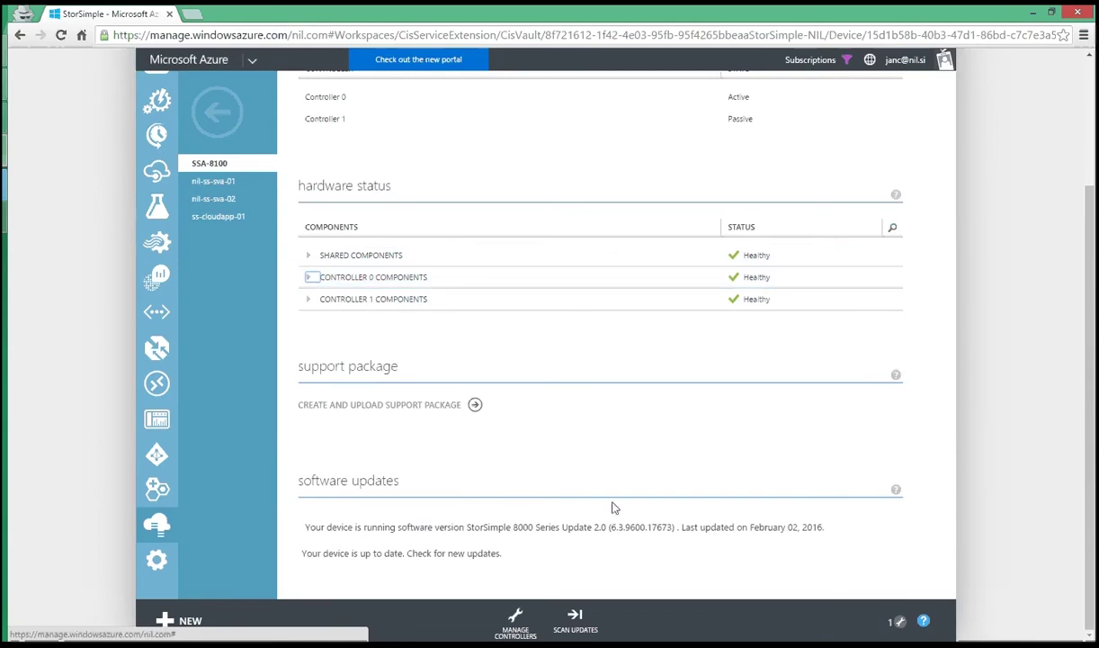
# - Scan the SSA-8100 device for new updates and check the software updates information
pyautogui.click(562, 614)
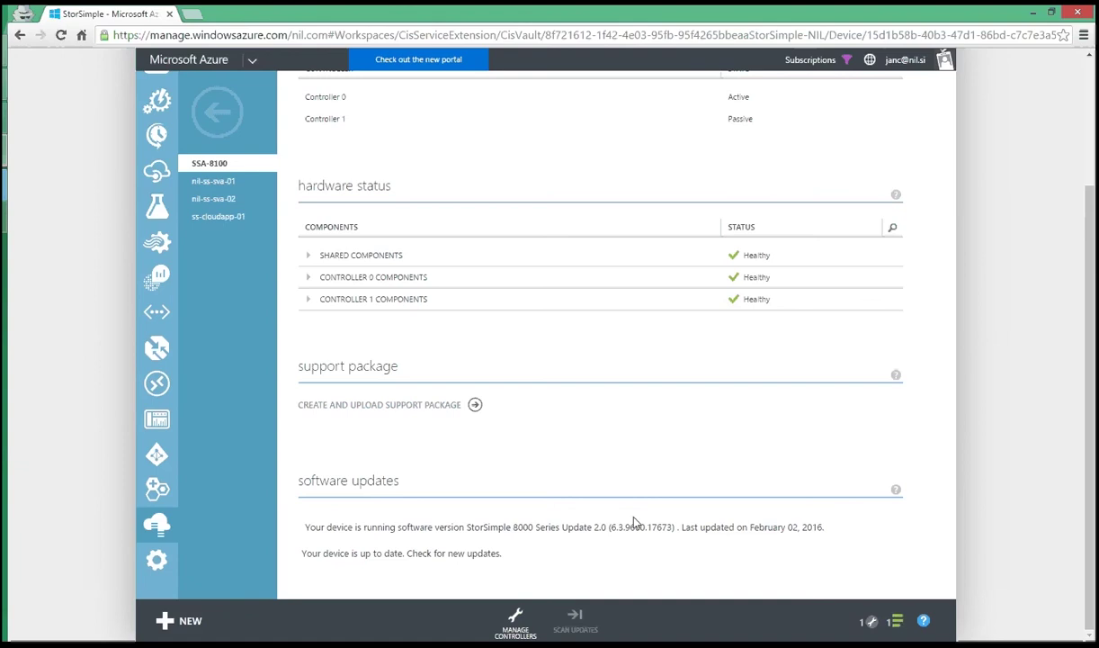
pyautogui.moveTo(507, 555); pyautogui.dragTo(475, 555)
pyautogui.click(537, 553)
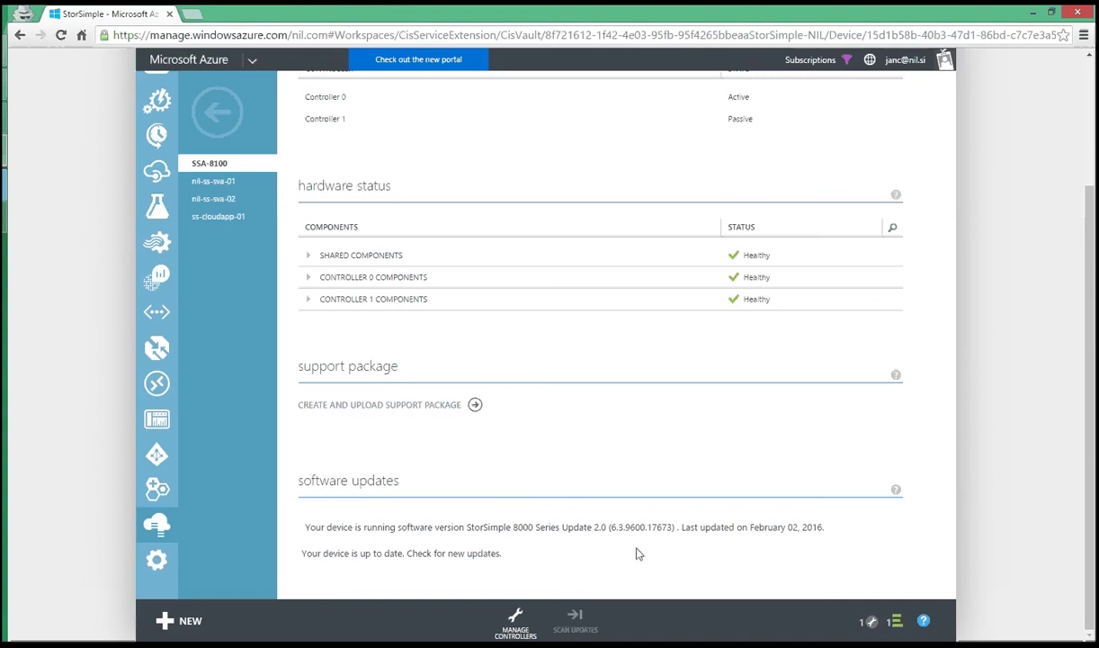